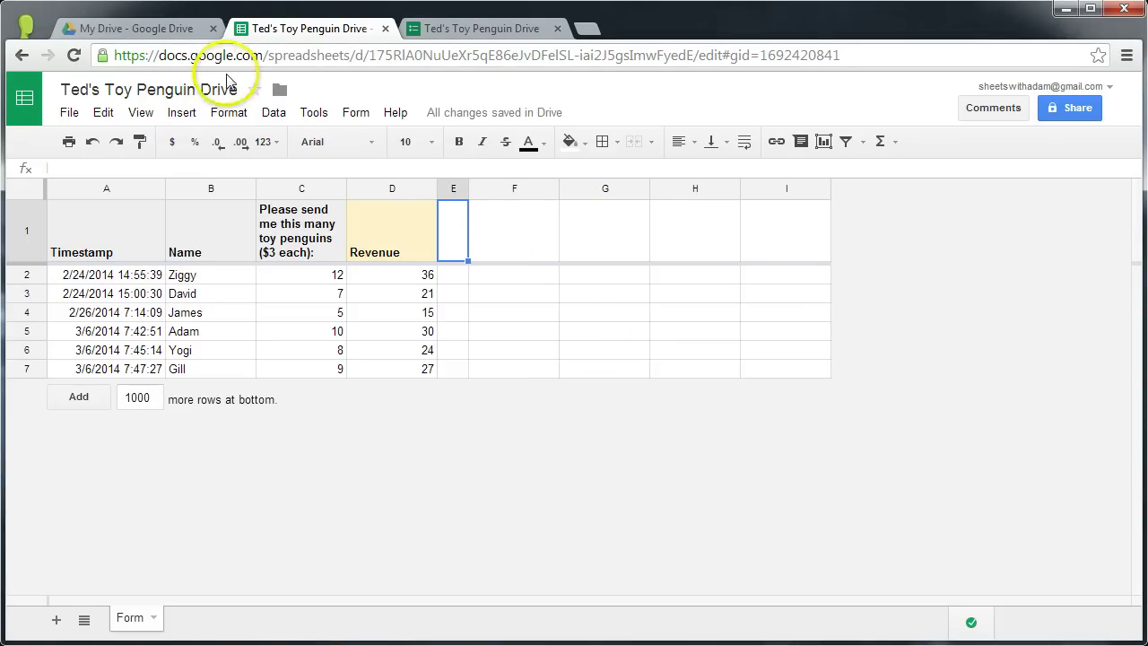
# Step: Review the condition types offered for conditional formatting rules, and leave without creating a rule
pyautogui.click(227, 113)
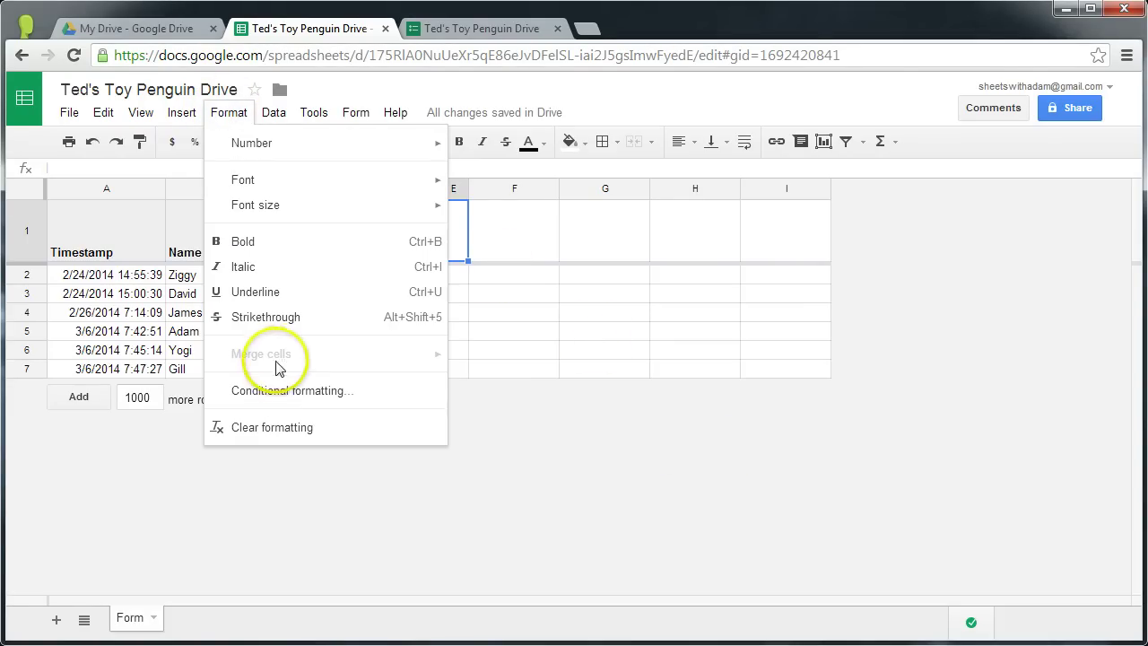
pyautogui.click(284, 390)
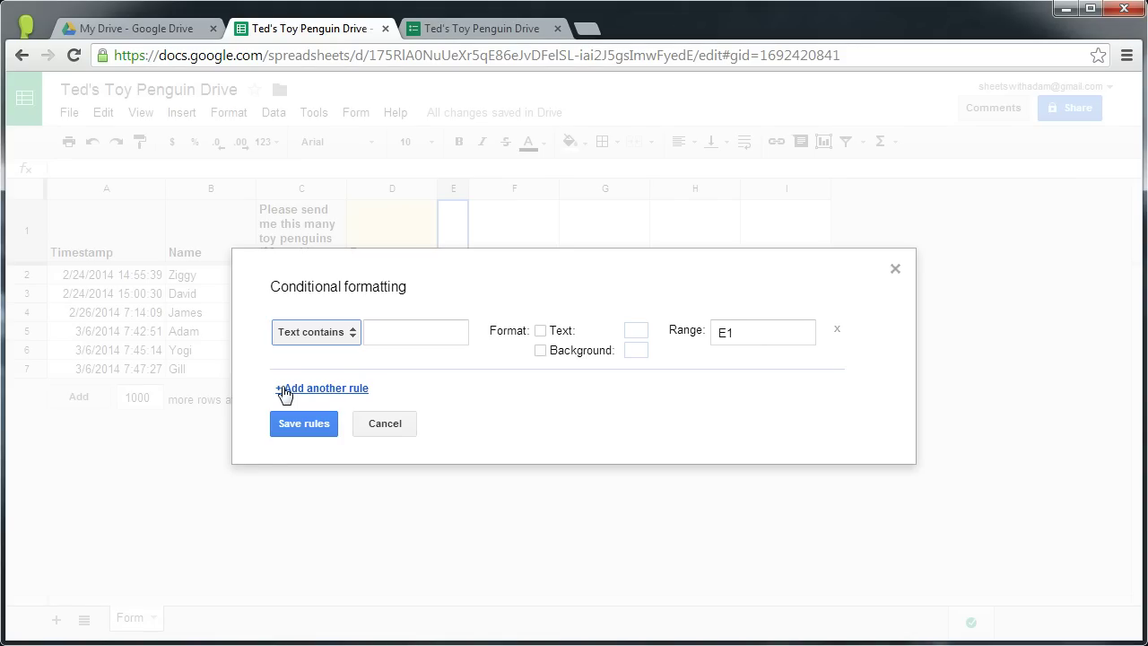
pyautogui.click(309, 334)
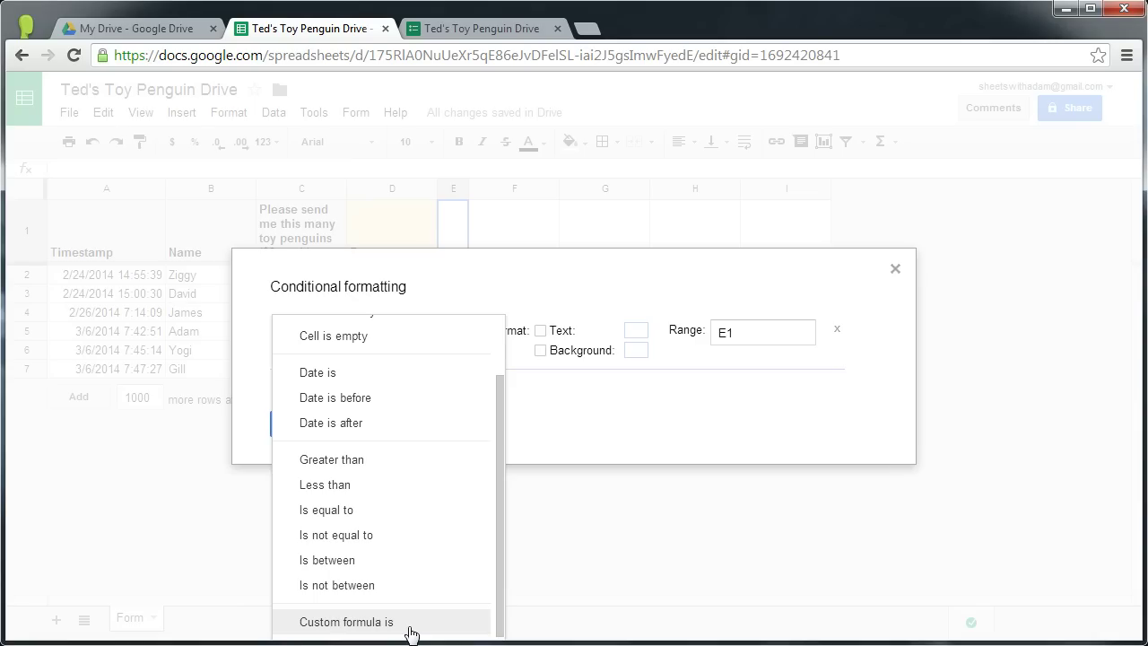
pyautogui.click(894, 268)
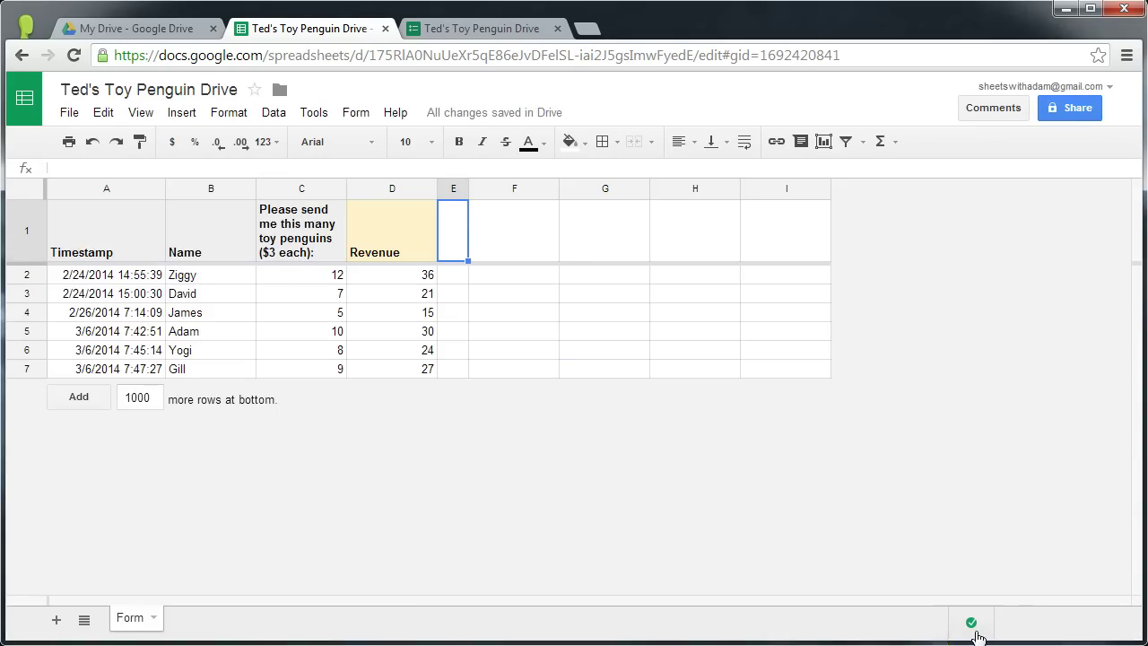
pyautogui.click(977, 542)
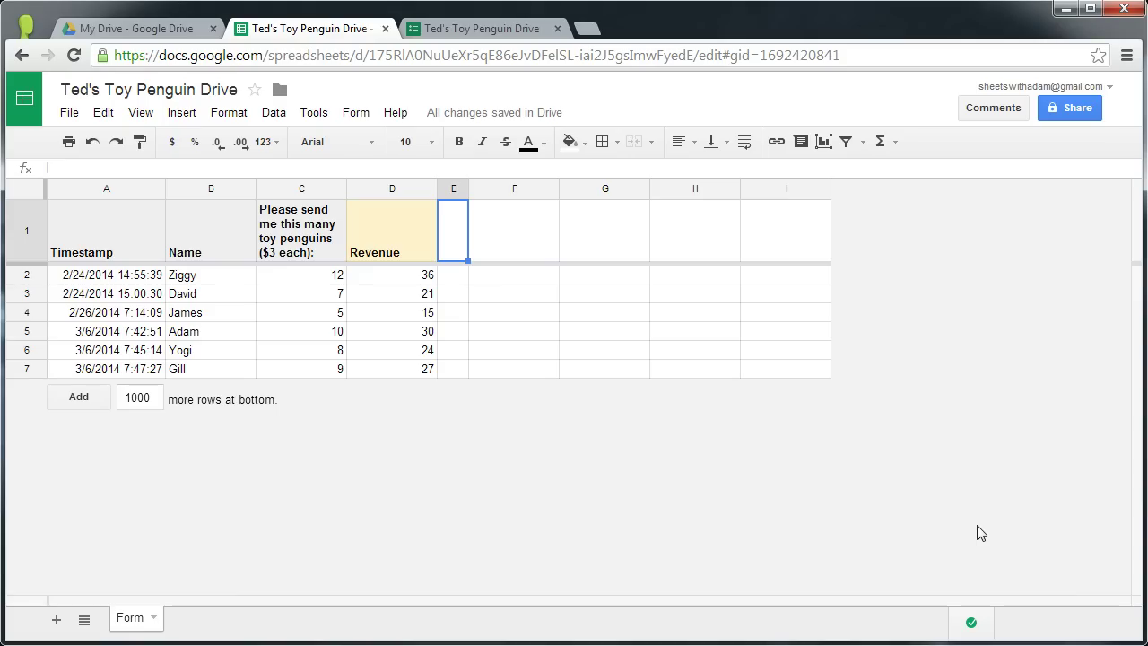
# Step: Examine the order columns and view the summary statistics for the revenue values in D2:D7
pyautogui.click(125, 254)
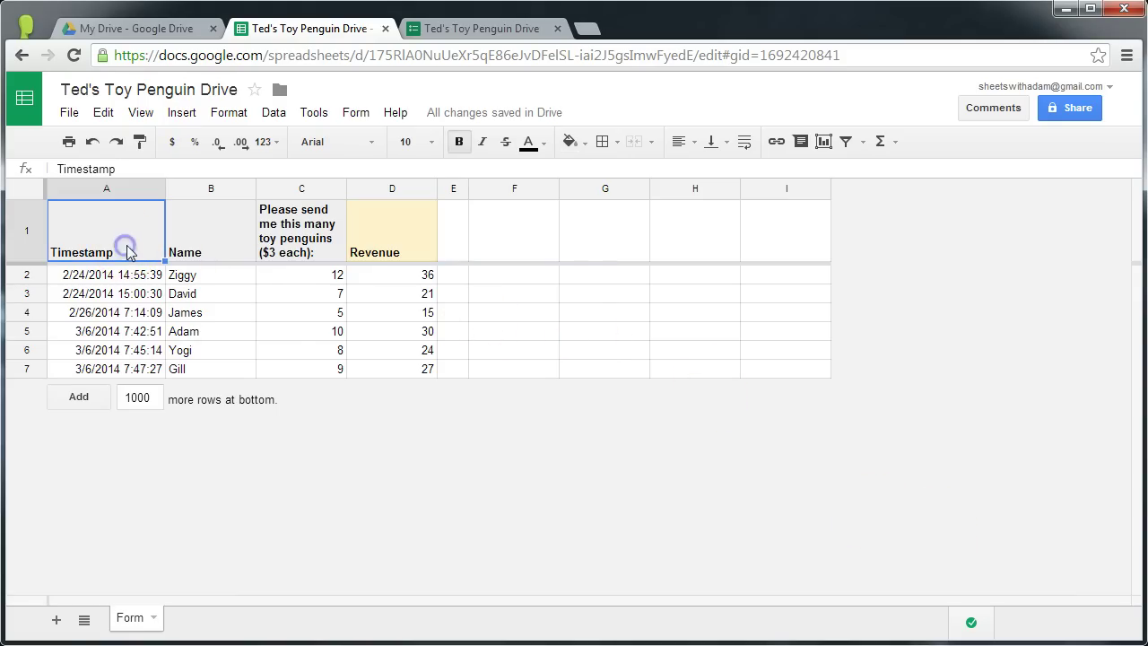
pyautogui.click(314, 237)
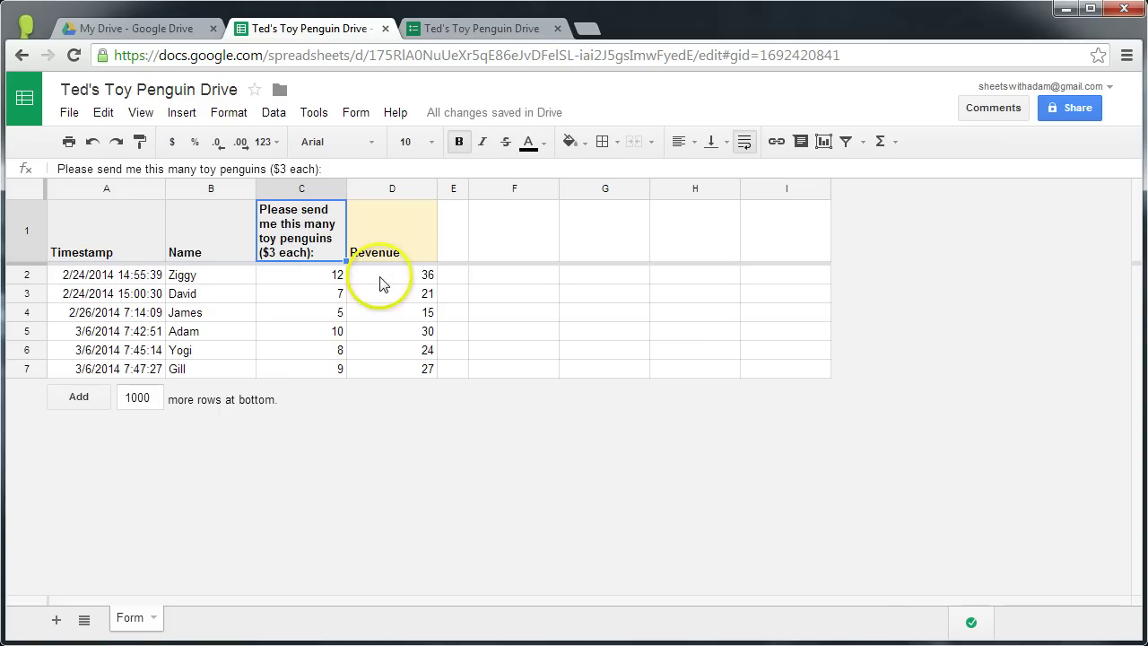
pyautogui.moveTo(380, 278); pyautogui.dragTo(385, 362)
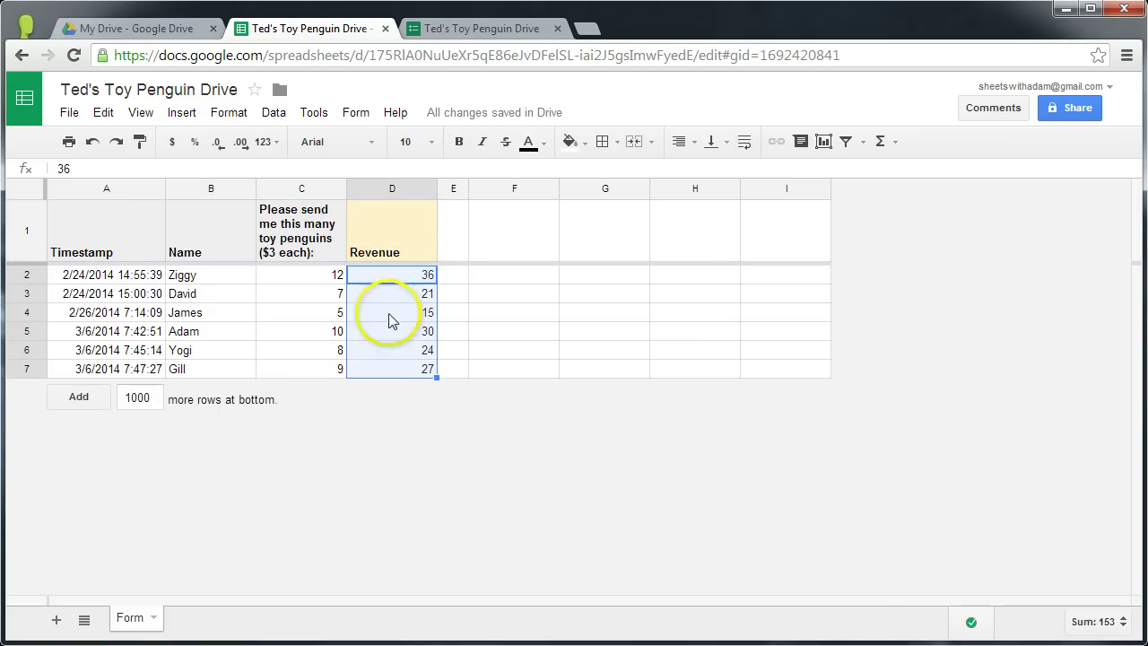
pyautogui.click(1109, 621)
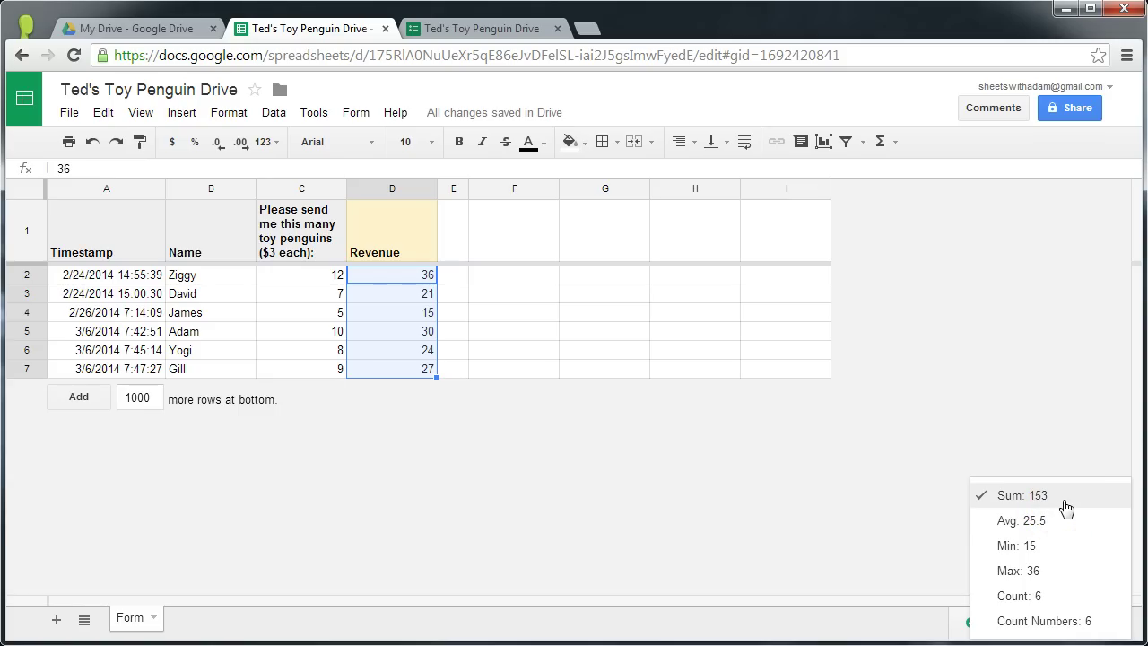
pyautogui.click(619, 353)
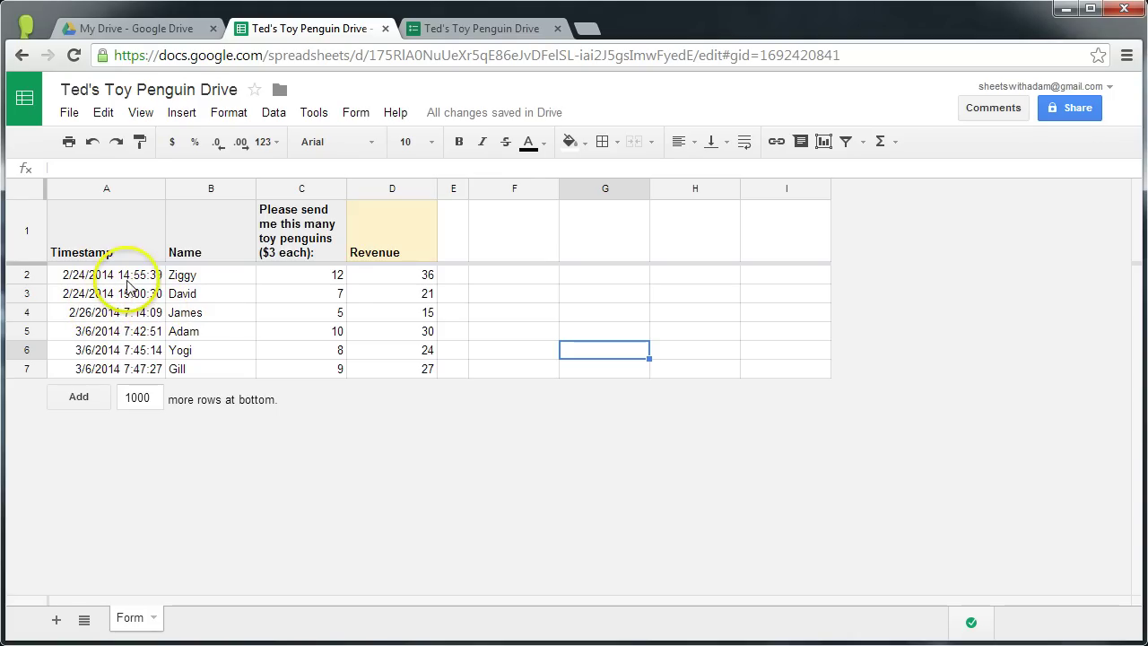
# Step: Set up a conditional formatting rule for the revenue cells D2:D7 with the condition Greater than 25
pyautogui.click(106, 274)
pyautogui.moveTo(406, 283); pyautogui.dragTo(407, 372)
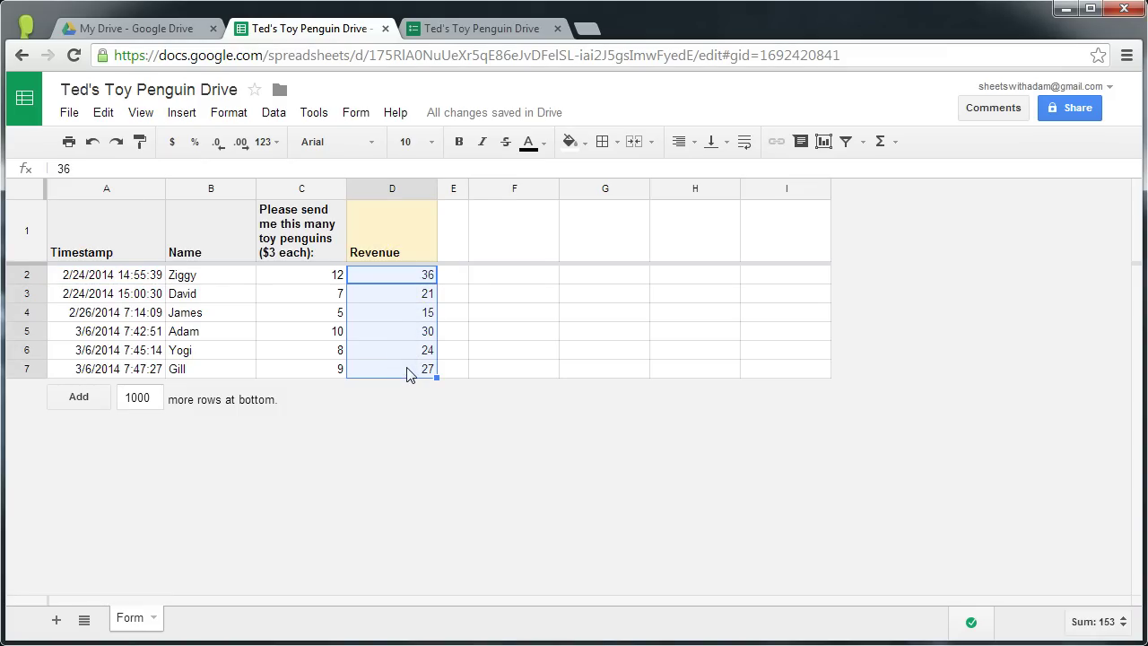
pyautogui.click(230, 113)
pyautogui.click(328, 390)
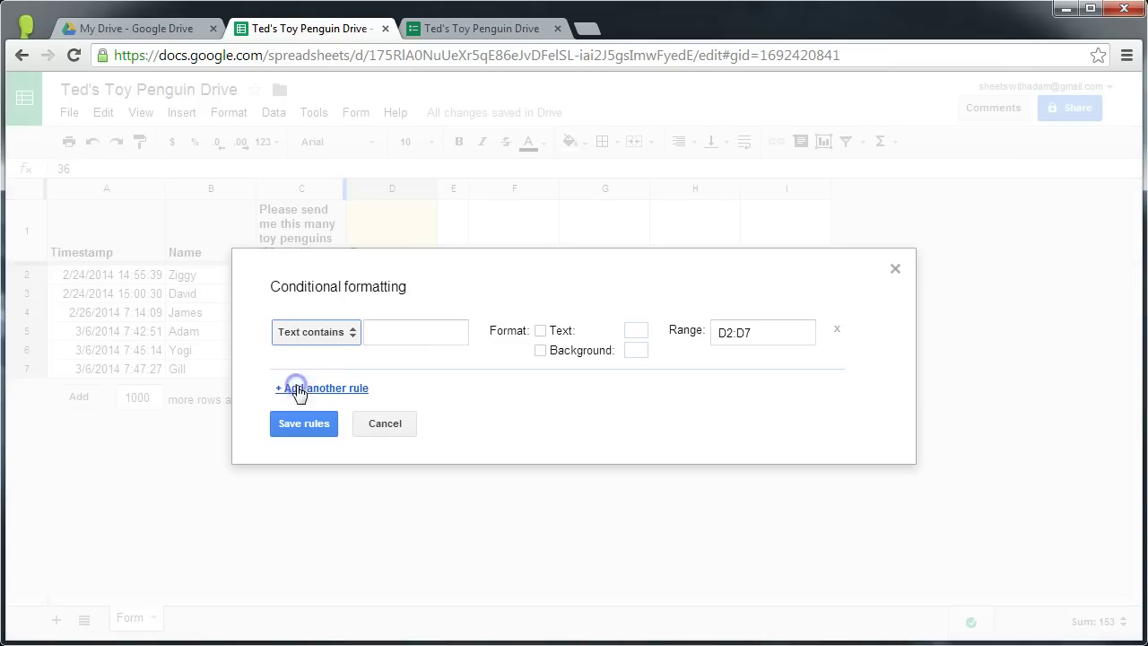
pyautogui.click(354, 334)
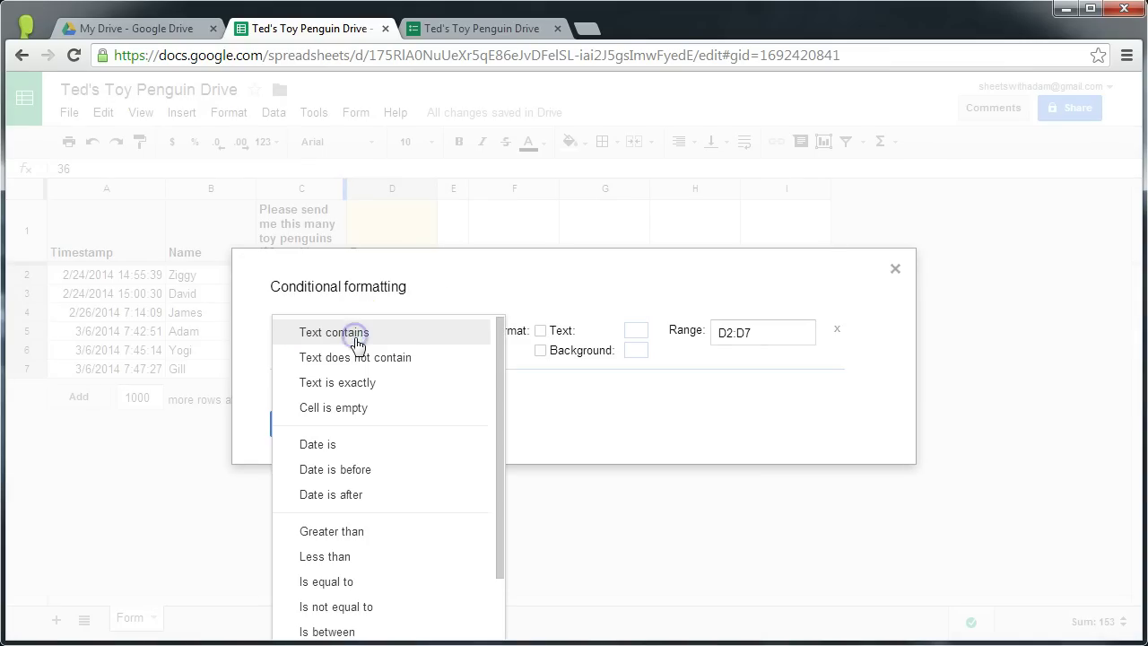
pyautogui.scroll(-2, 341, 386)
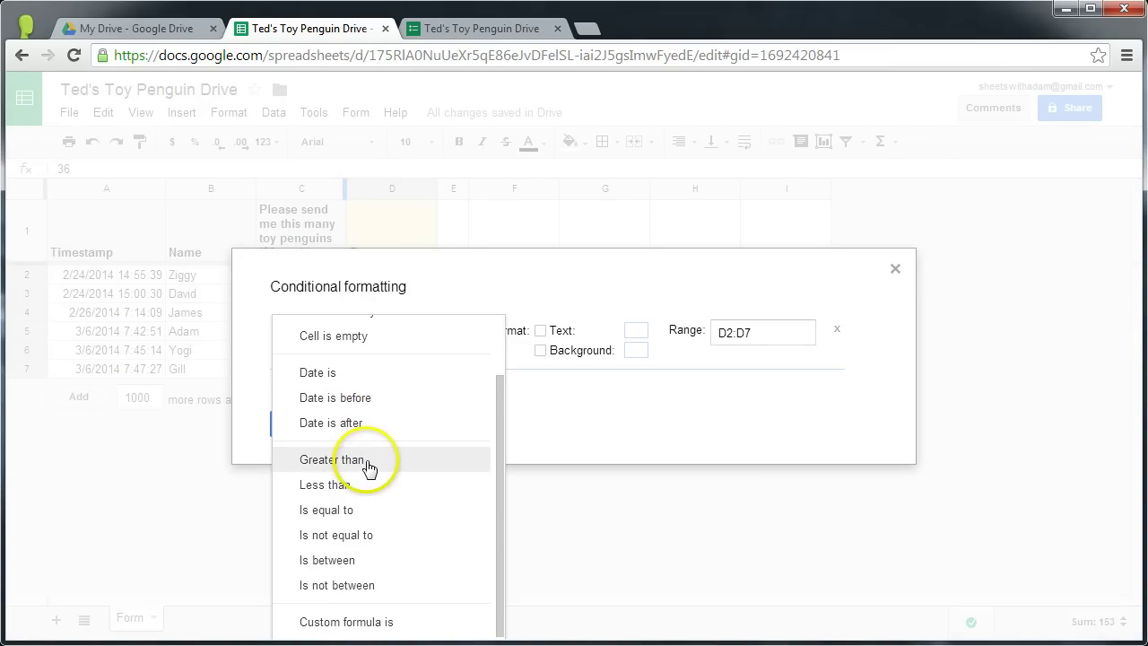
pyautogui.click(368, 462)
pyautogui.click(391, 336)
pyautogui.write('2')
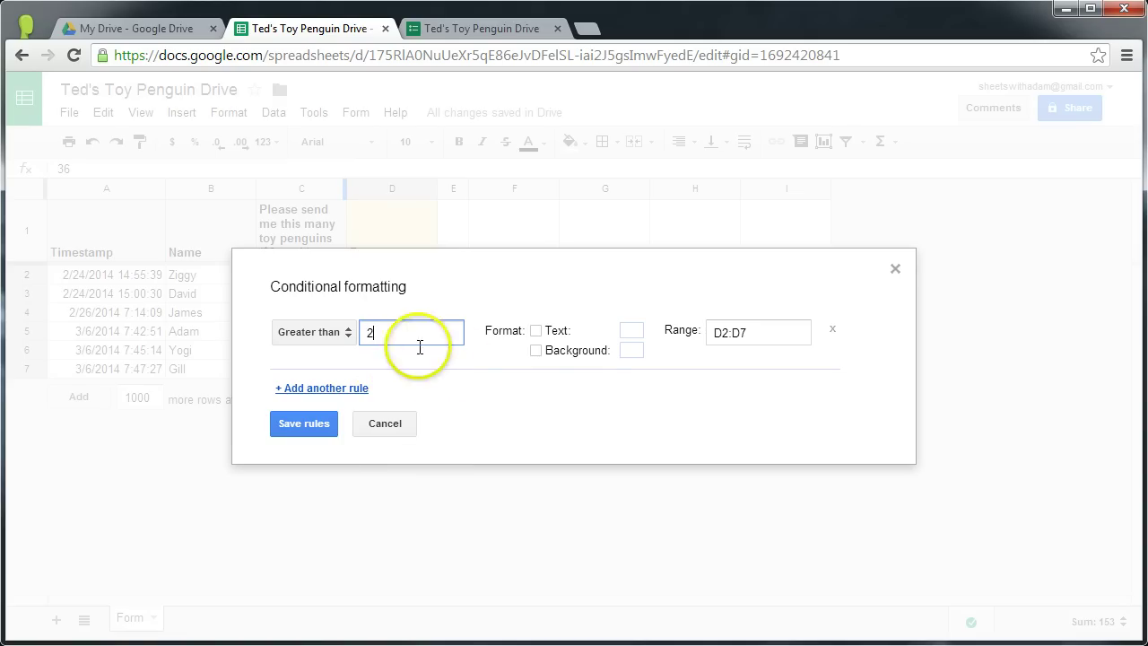
pyautogui.write('5')
# Step: Give the Greater than 25 rule a light green background and save it
pyautogui.click(535, 349)
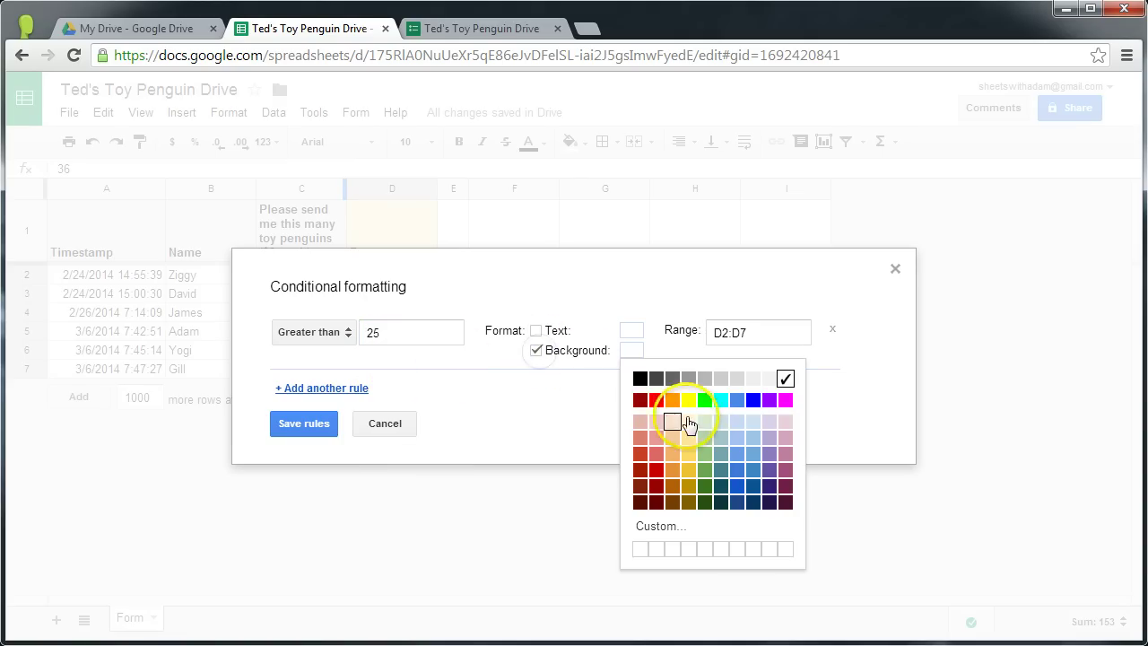
pyautogui.click(705, 439)
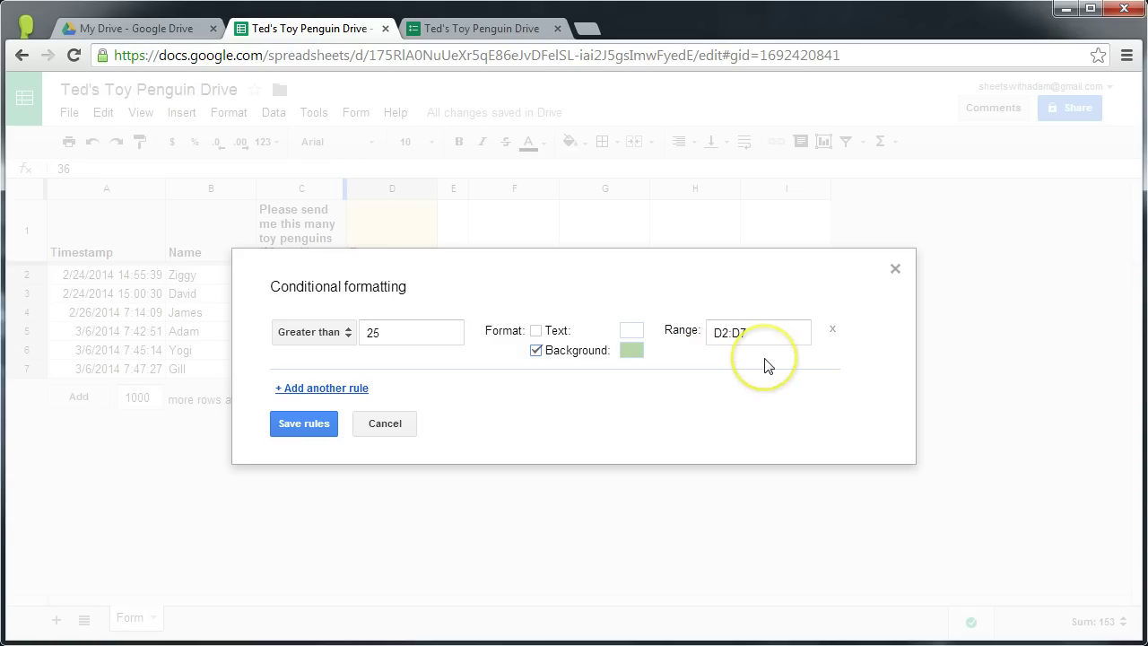
pyautogui.click(303, 424)
pyautogui.click(296, 320)
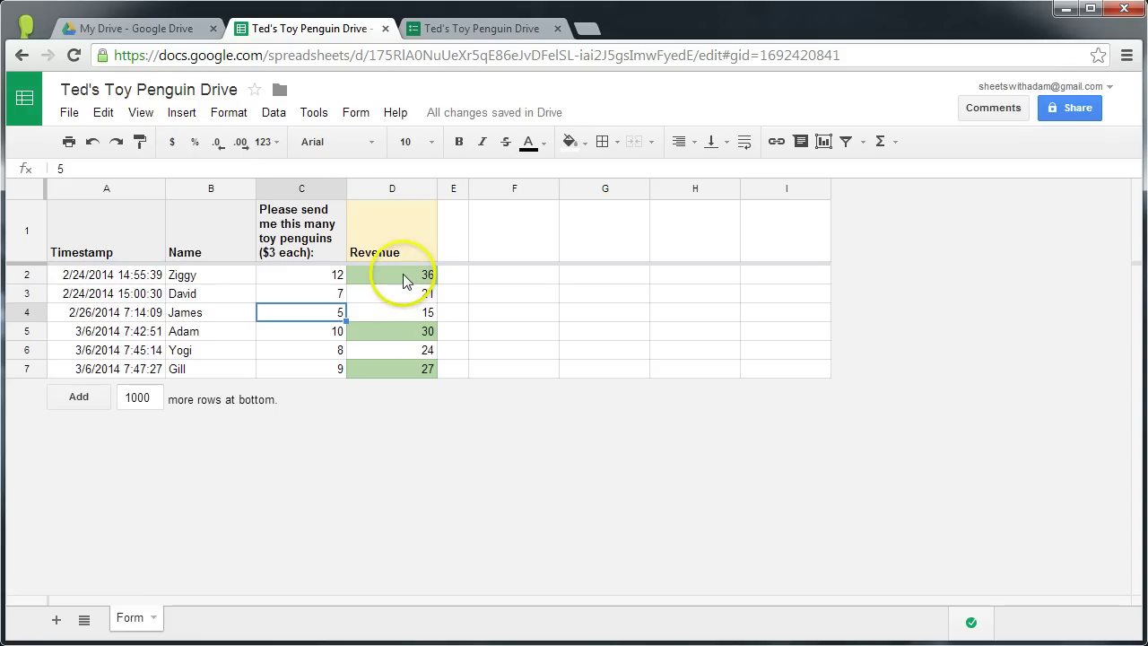
# Step: Replace the Greater than rule on D2:D7 with a new rule of the type Custom formula is
pyautogui.click(405, 281)
pyautogui.moveTo(405, 287); pyautogui.dragTo(403, 368)
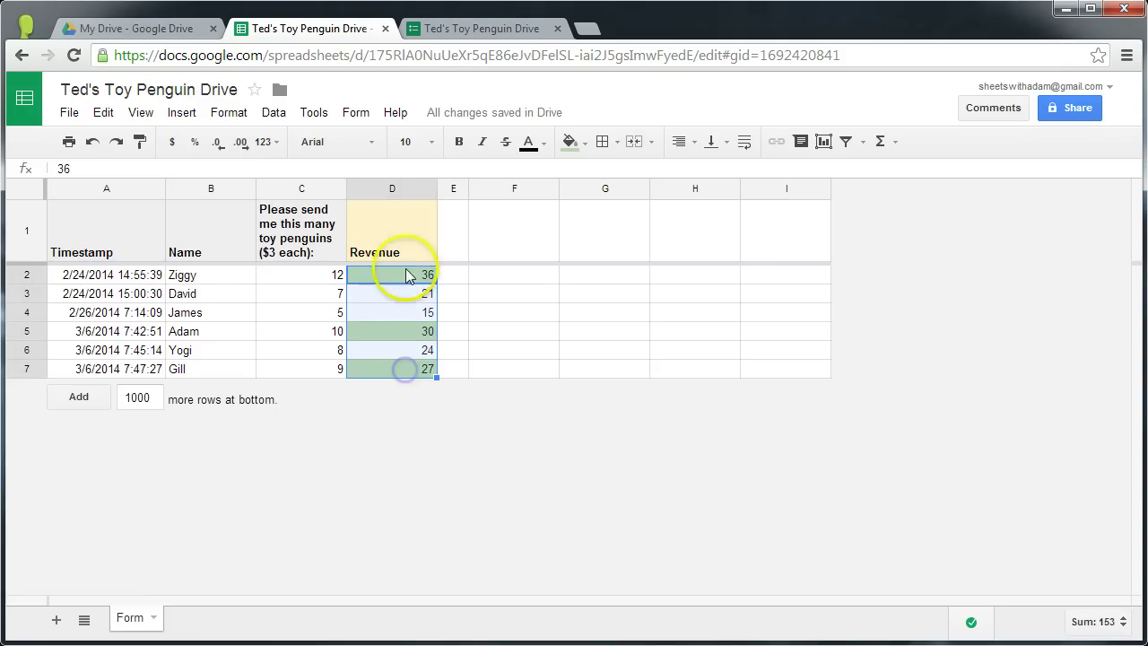
pyautogui.click(226, 114)
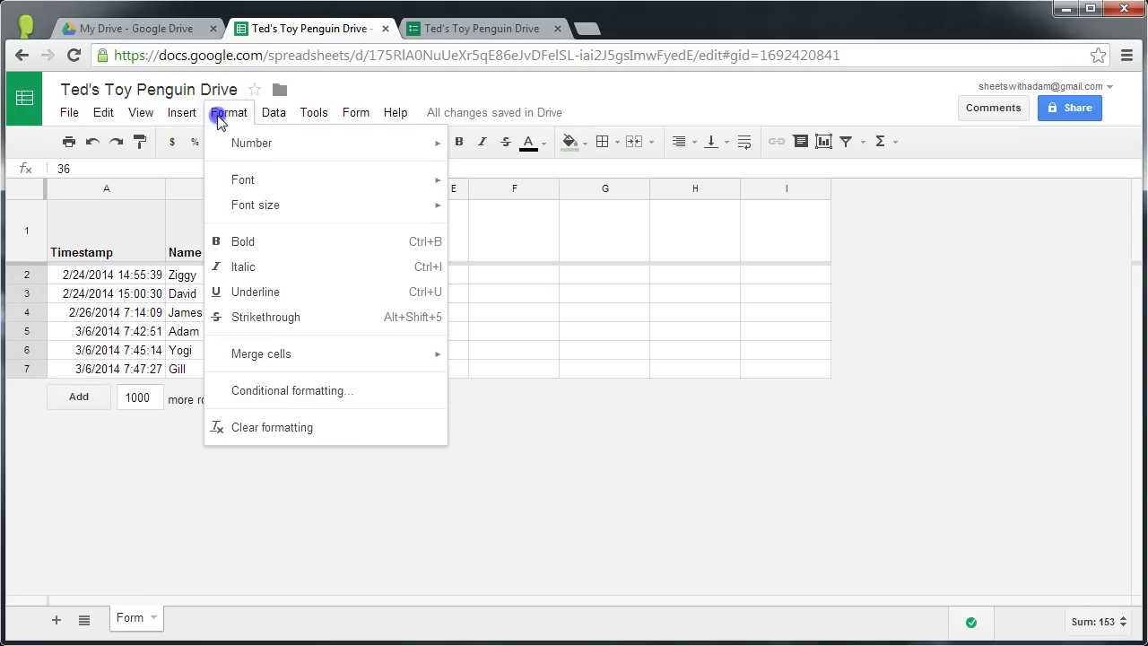
pyautogui.click(257, 392)
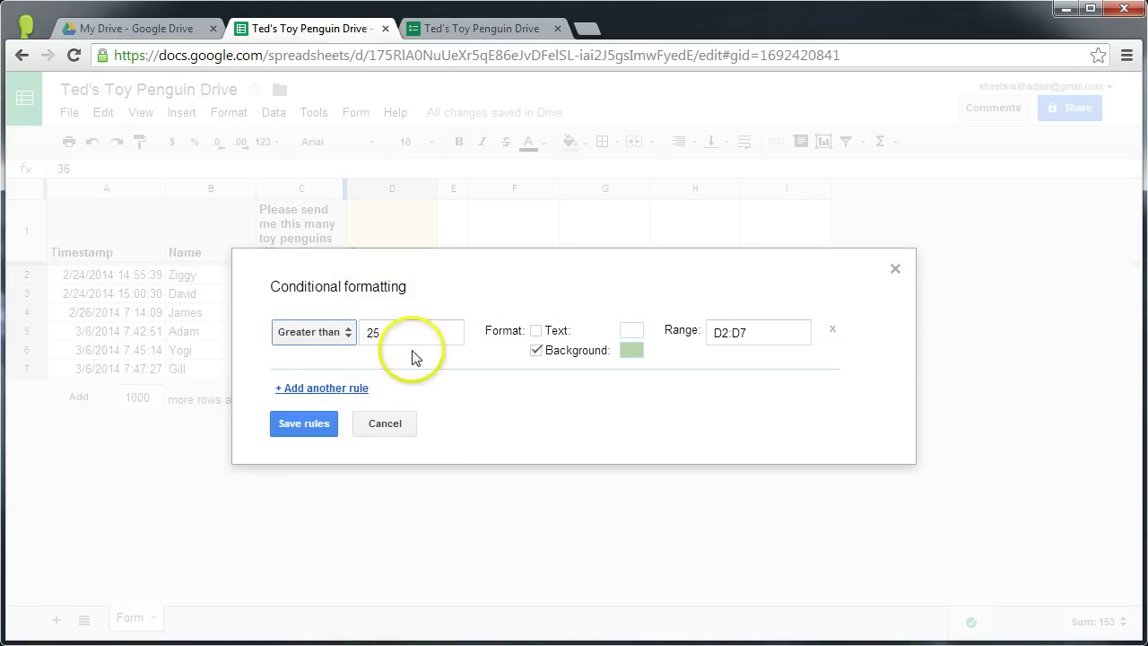
pyautogui.click(831, 330)
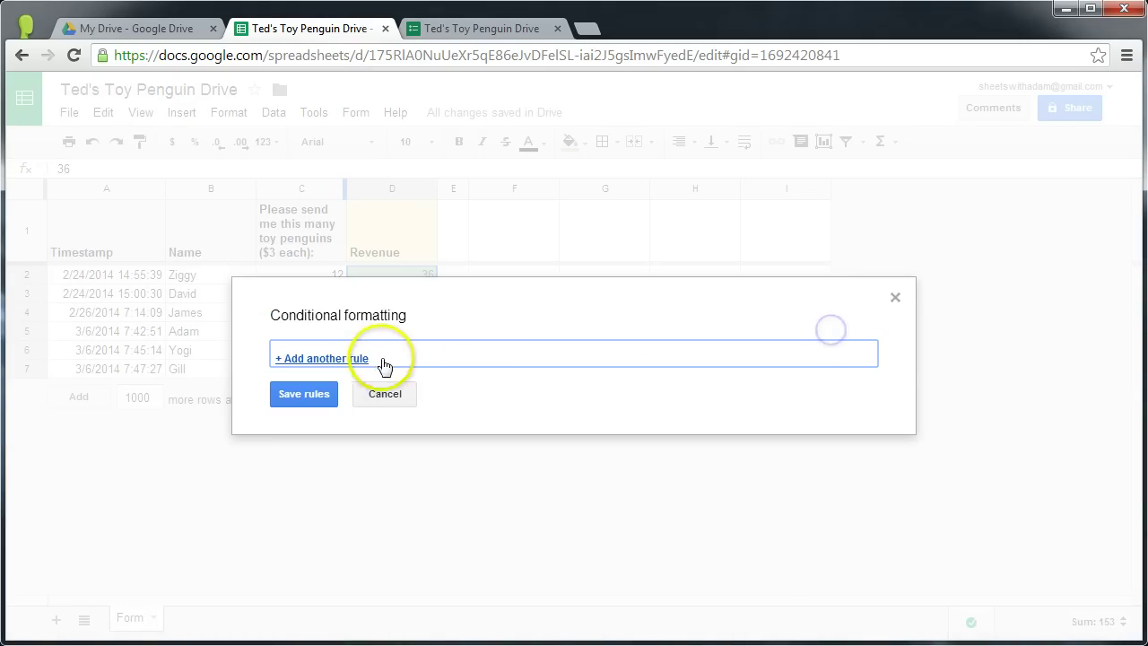
pyautogui.click(363, 361)
pyautogui.click(353, 332)
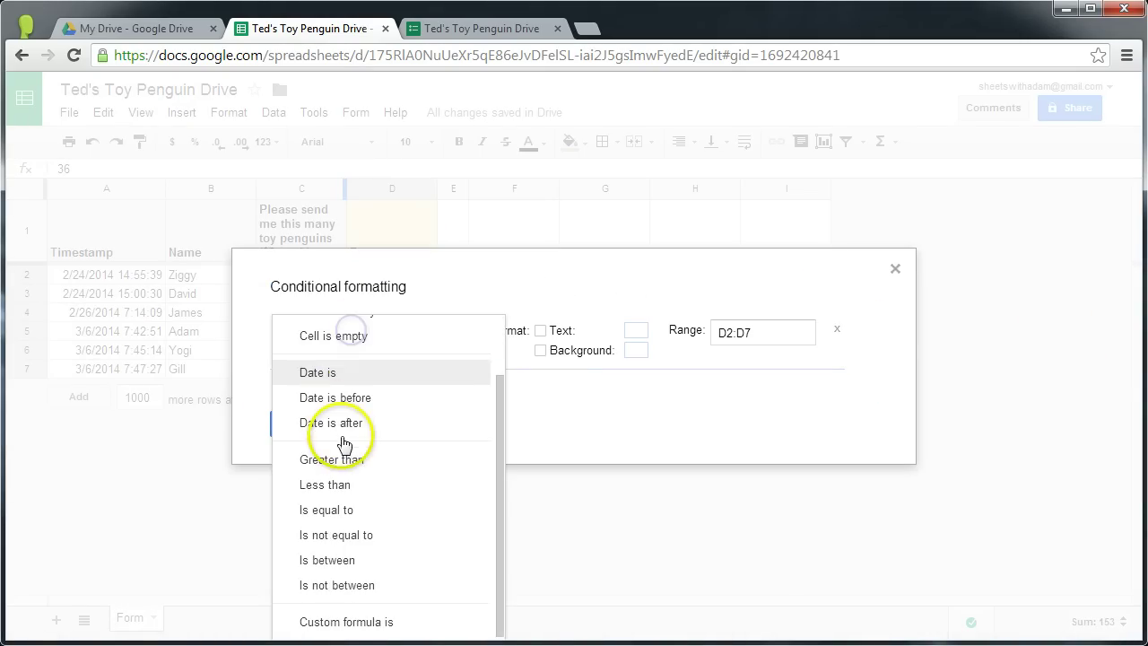
pyautogui.click(330, 619)
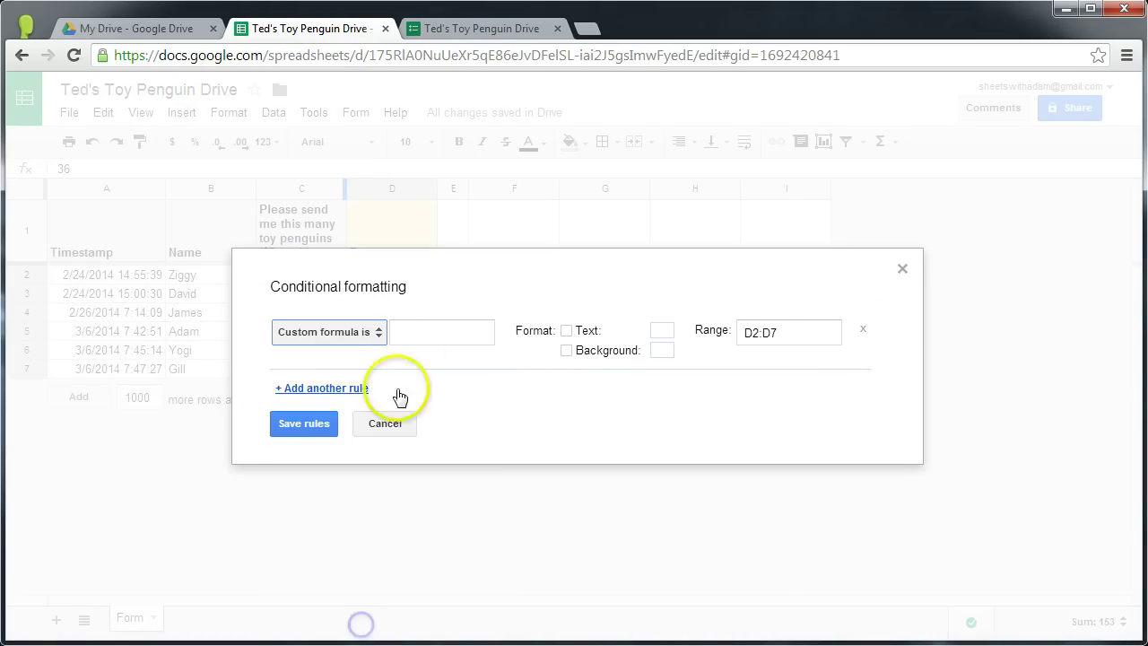
# Step: Set the rule's custom formula to =D2>25 with a light green background and save it
pyautogui.click(420, 338)
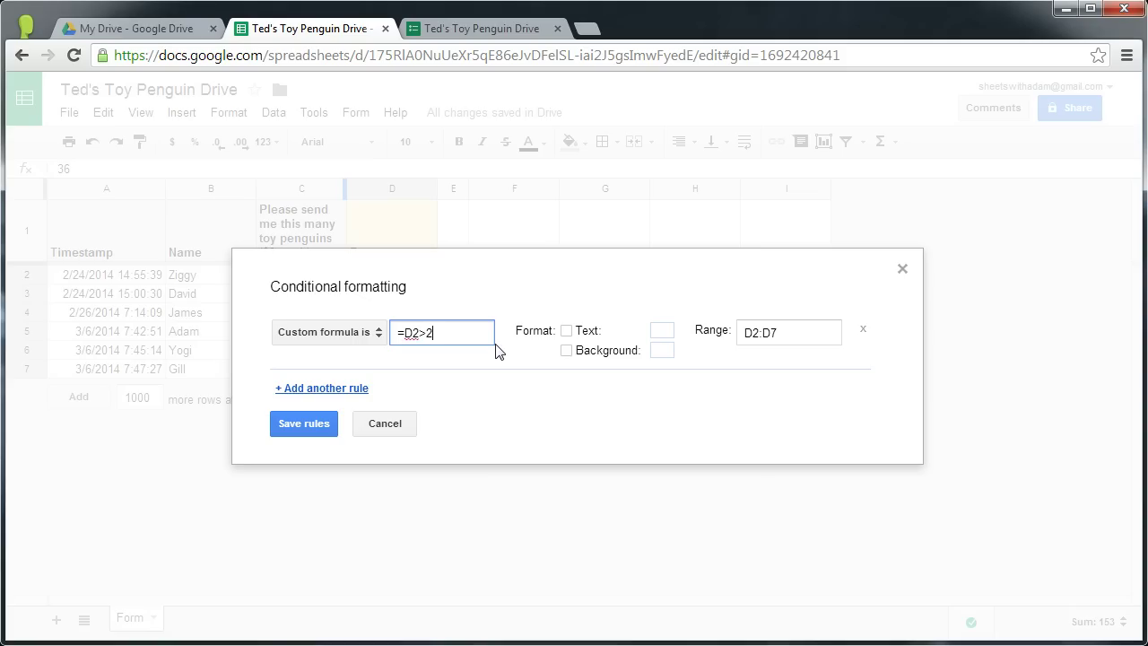
pyautogui.click(566, 351)
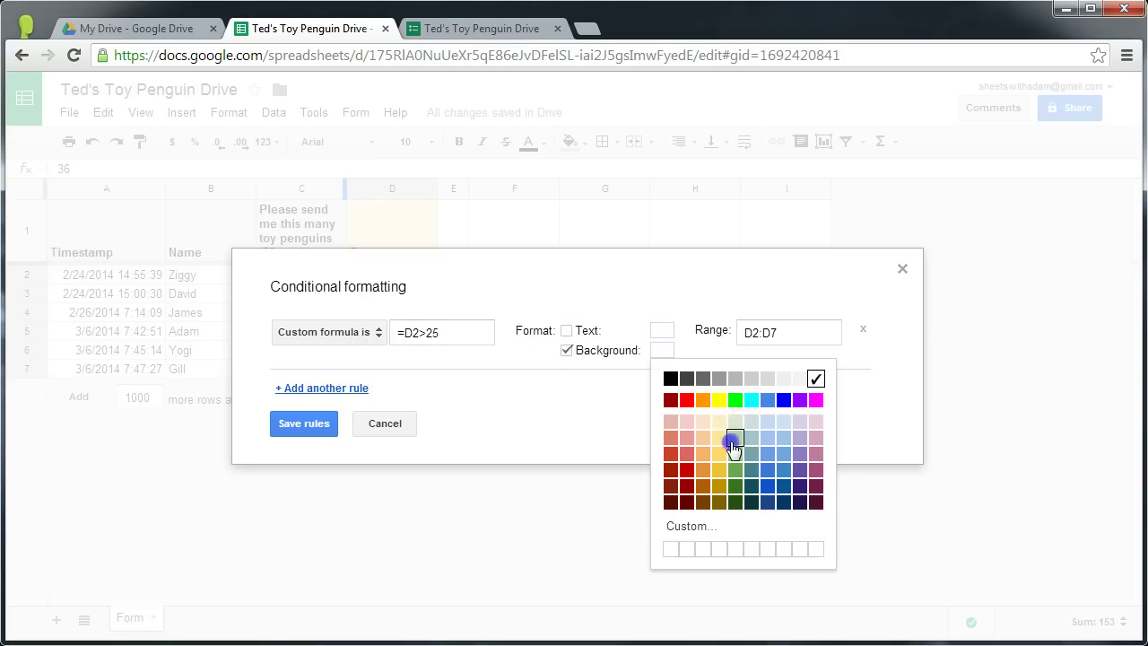
pyautogui.click(735, 440)
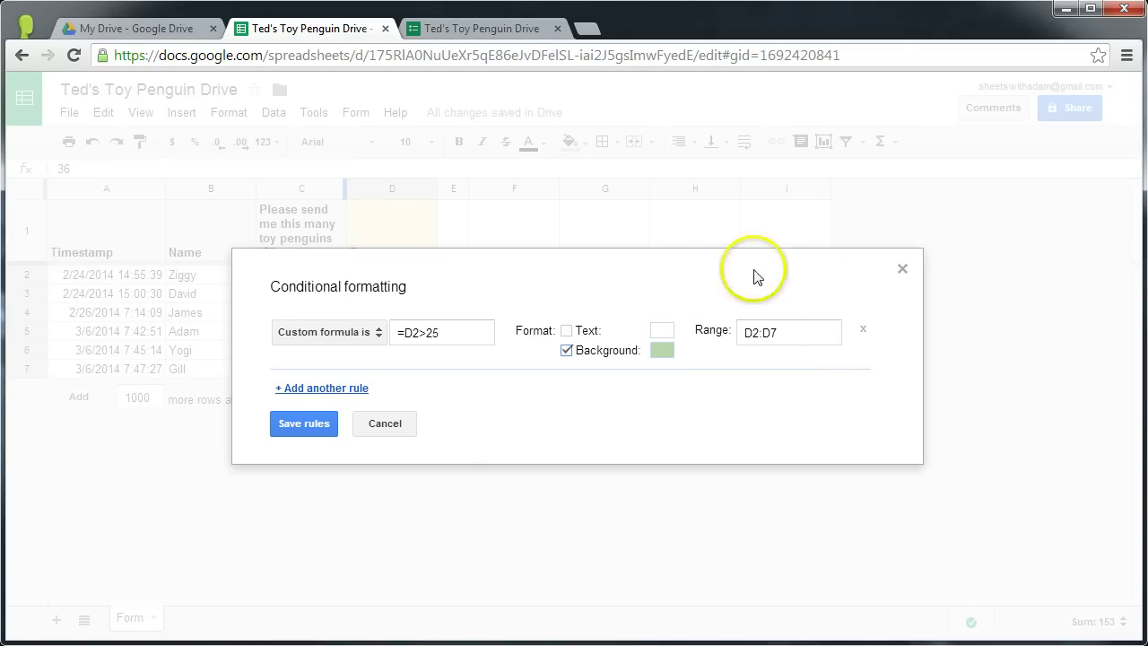
pyautogui.click(289, 419)
pyautogui.click(296, 294)
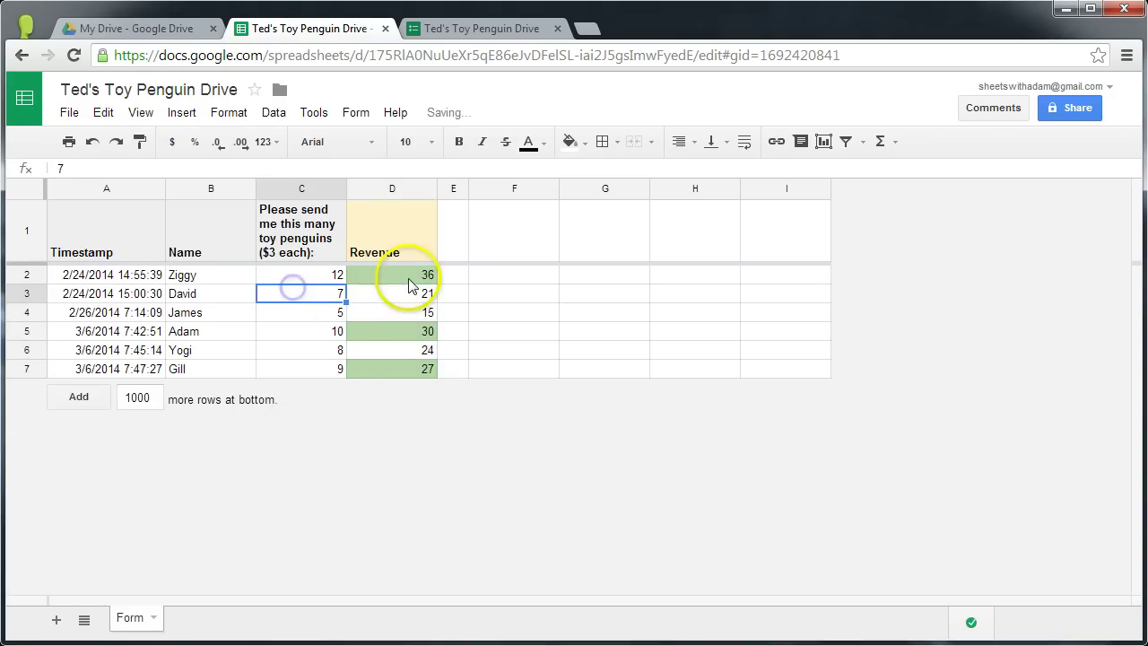
# Step: Reopen the conditional formatting rule on cell D2 to inspect its custom formula, then leave without saving changes
pyautogui.click(408, 274)
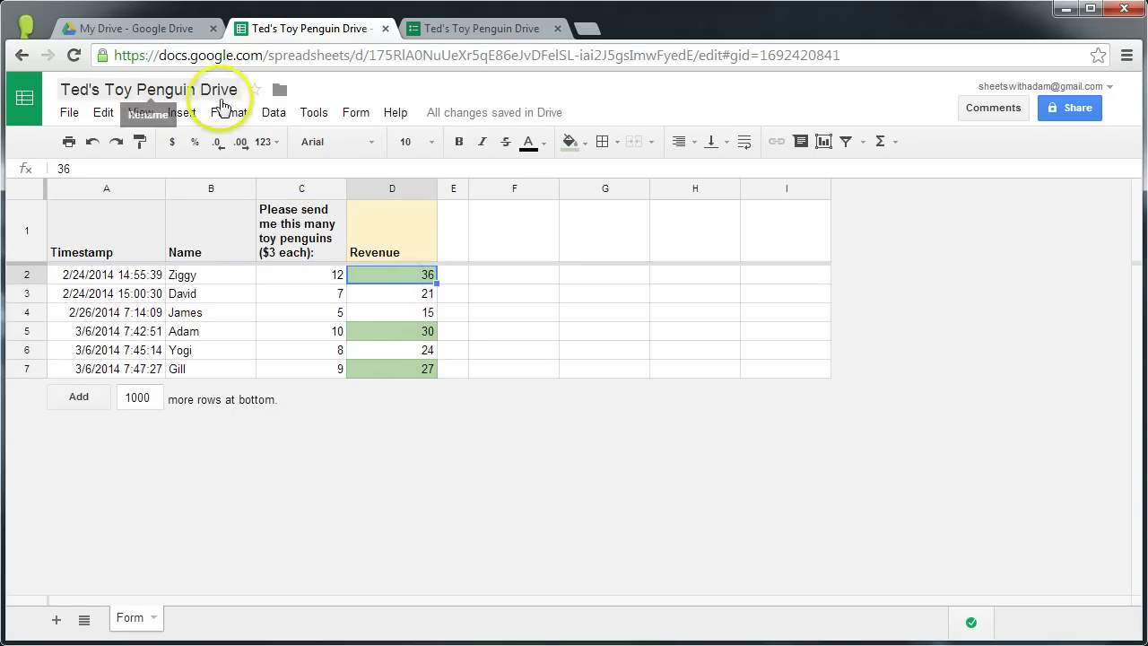
pyautogui.click(228, 113)
pyautogui.click(274, 386)
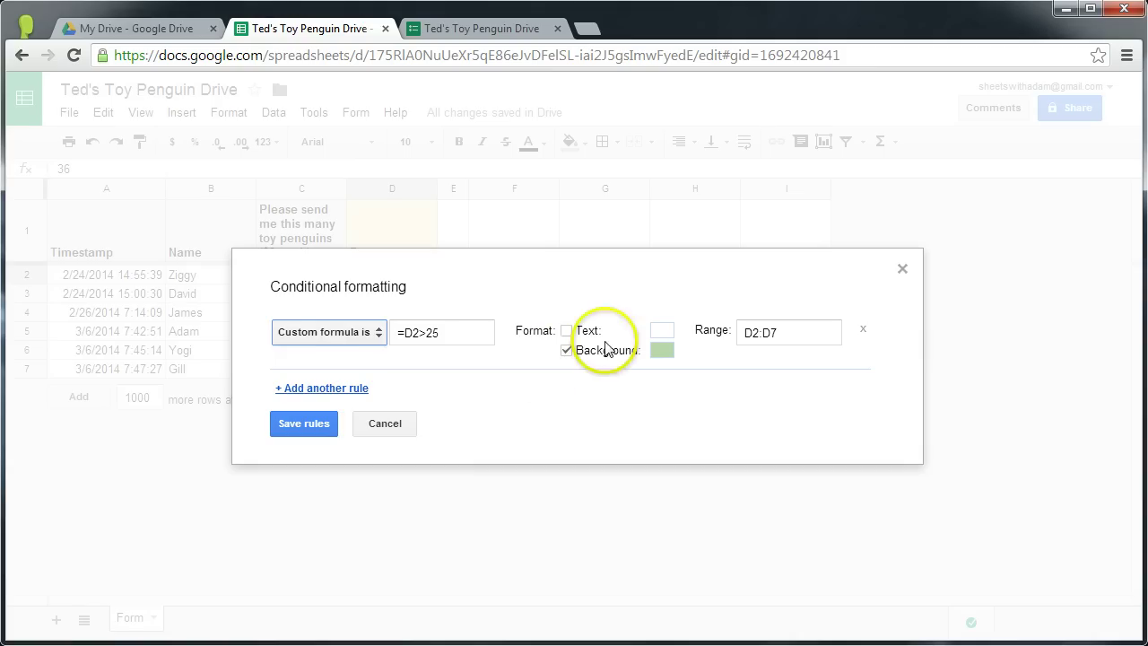
pyautogui.click(417, 330)
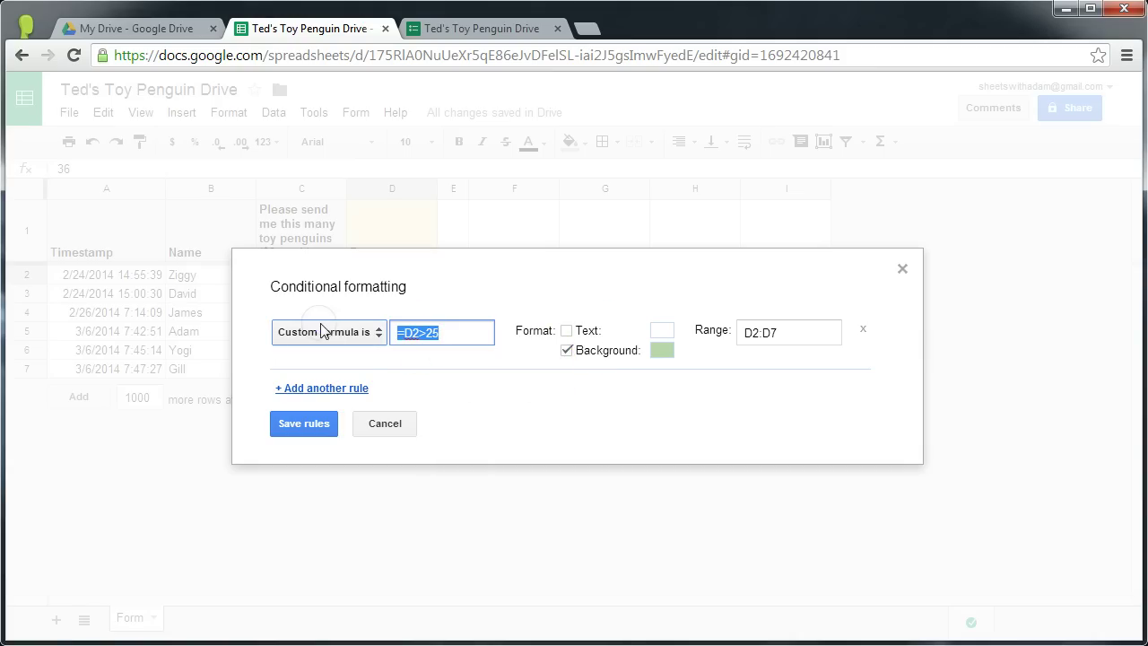
pyautogui.click(361, 423)
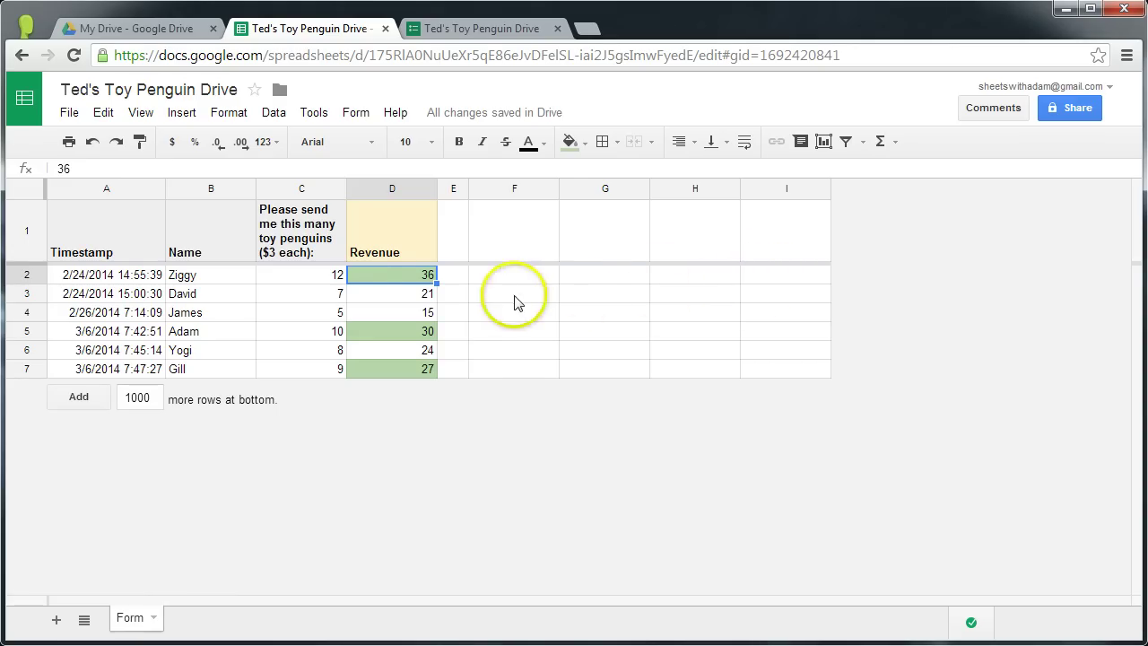
# Step: Enter the formula =D2>25 in cell I2 and select that cell
pyautogui.doubleClick(768, 273)
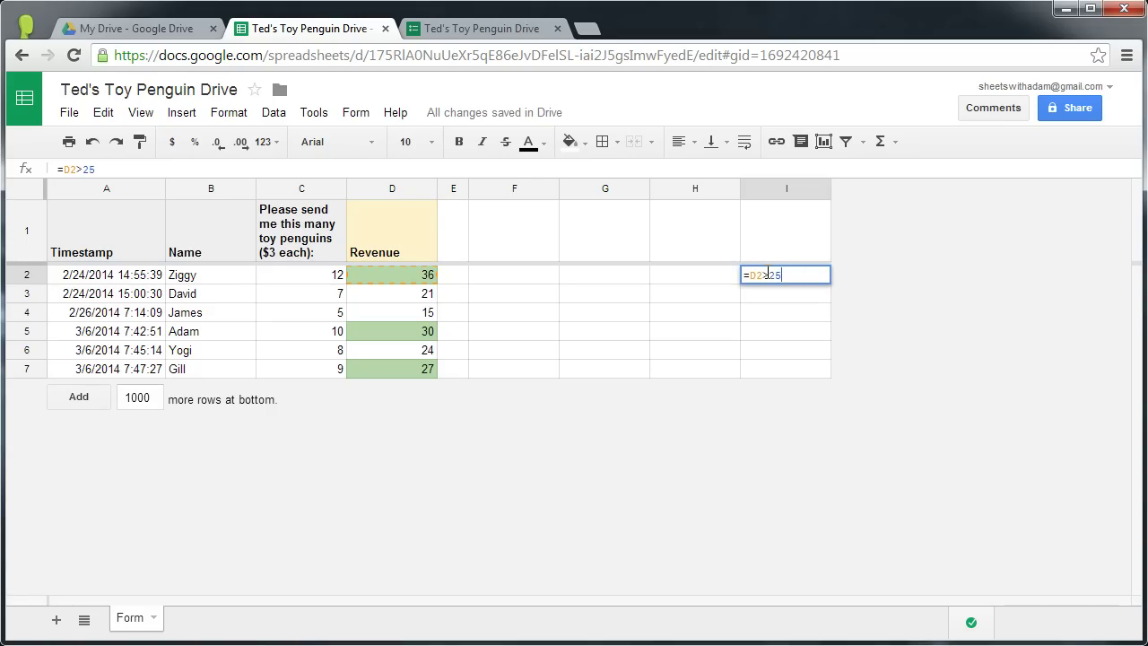
pyautogui.press('Return')
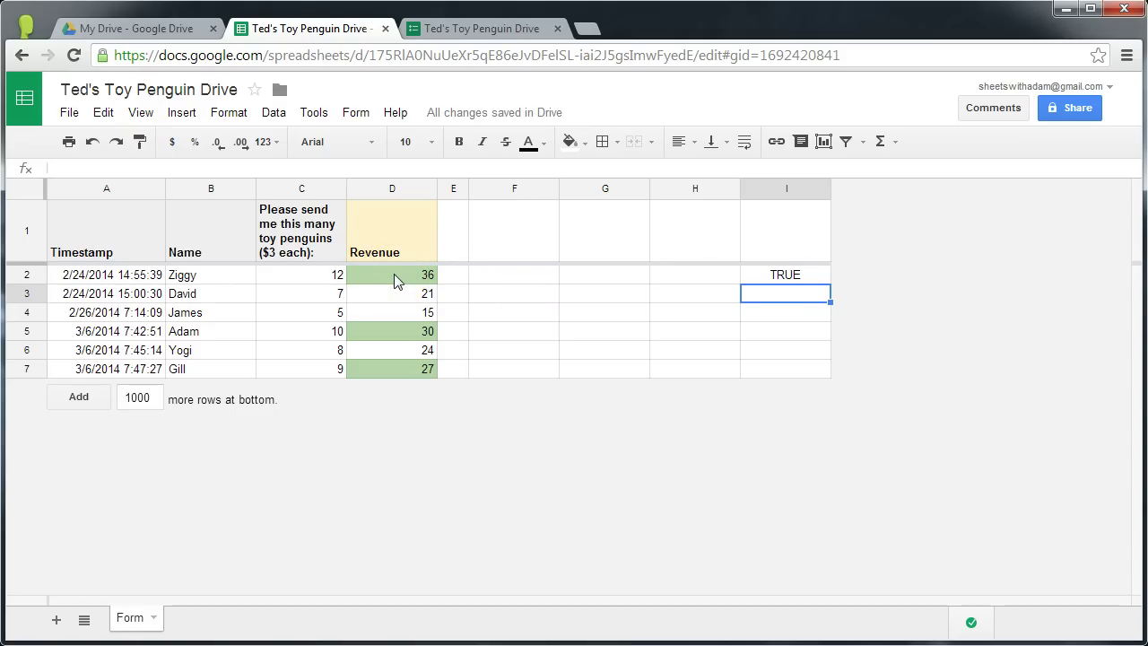
pyautogui.click(784, 278)
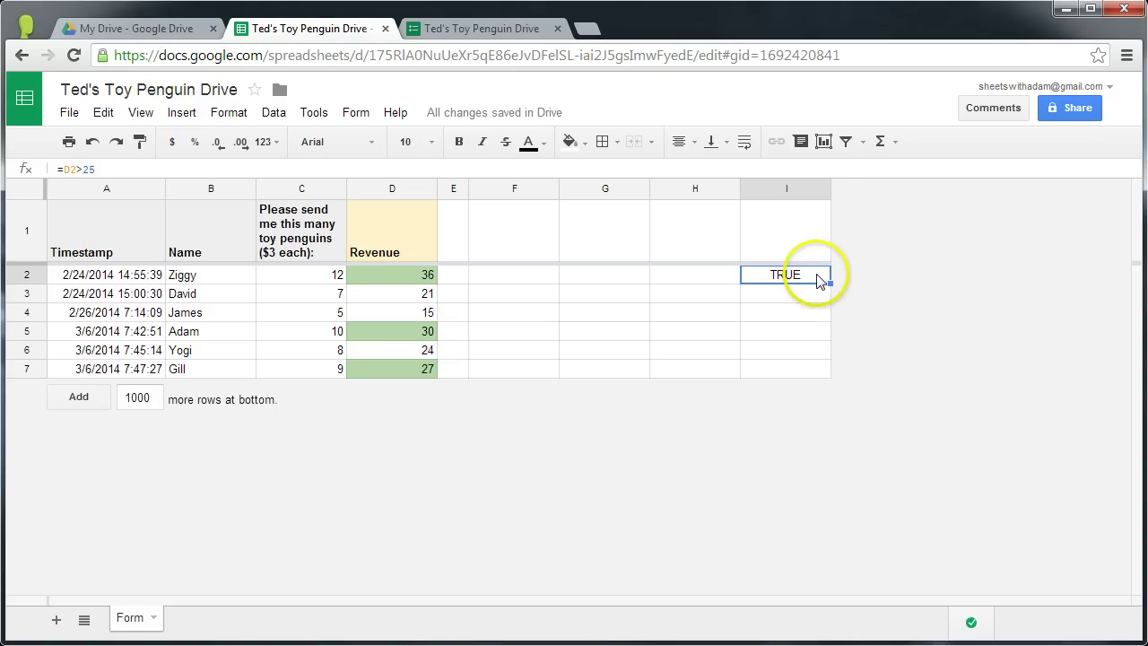
# Step: Fill the I2 formula down through I7 and display all formulas in the sheet instead of their results
pyautogui.moveTo(817, 280)
pyautogui.mouseDown()
pyautogui.moveTo(820, 374)
pyautogui.moveTo(817, 277)
pyautogui.mouseUp()
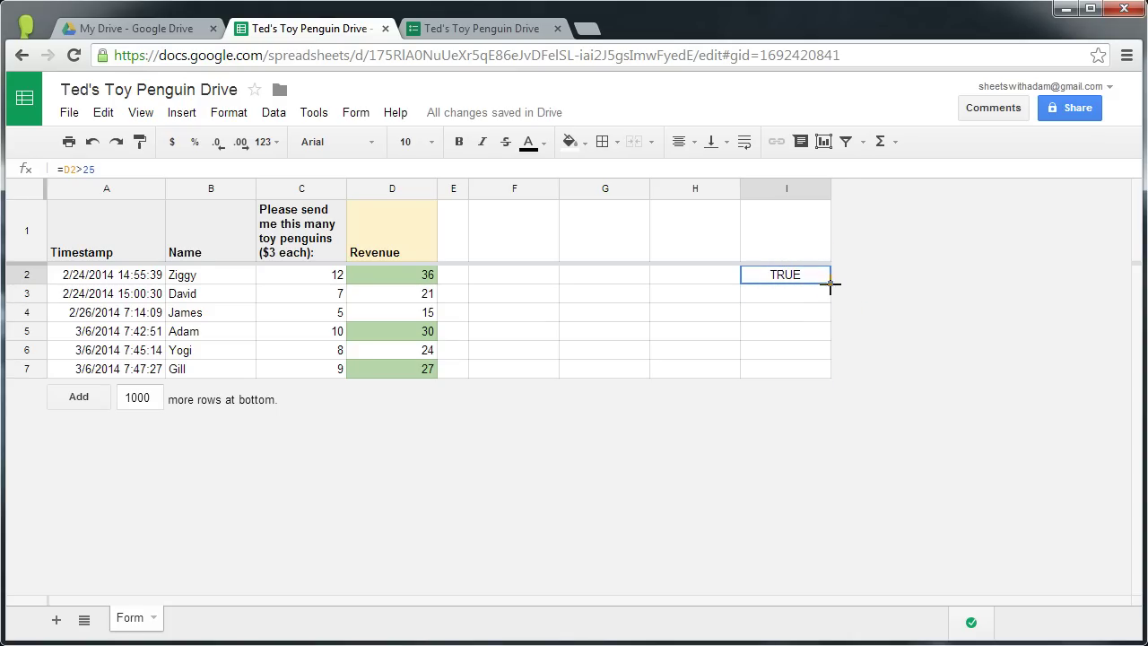
pyautogui.moveTo(829, 368); pyautogui.dragTo(829, 368)
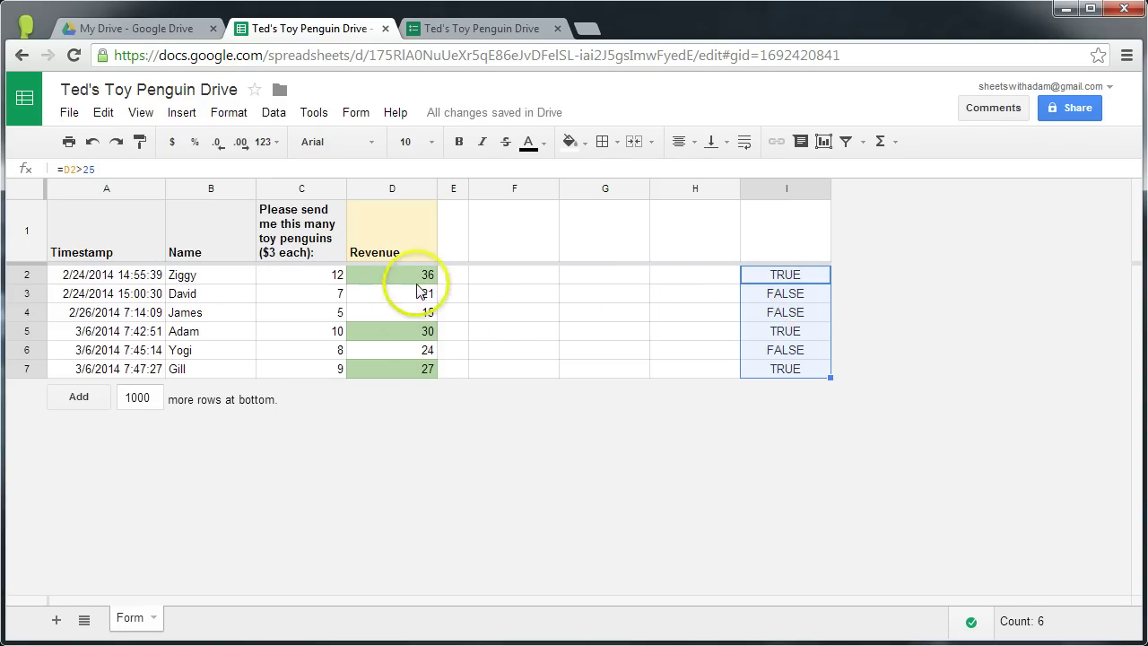
pyautogui.click(143, 114)
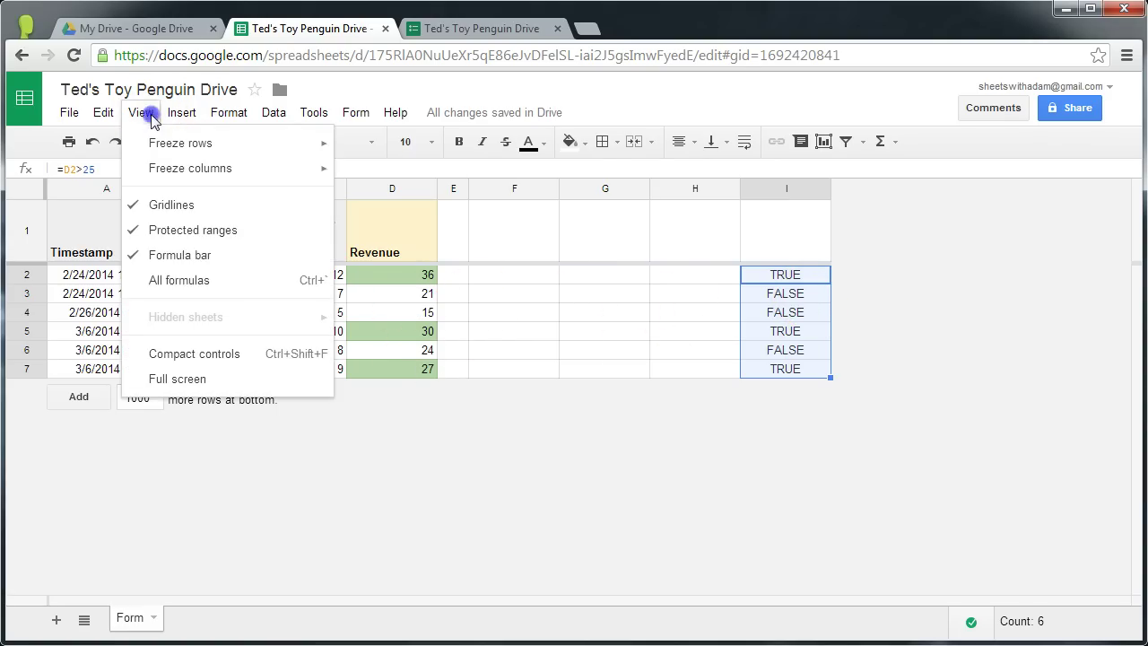
pyautogui.click(207, 283)
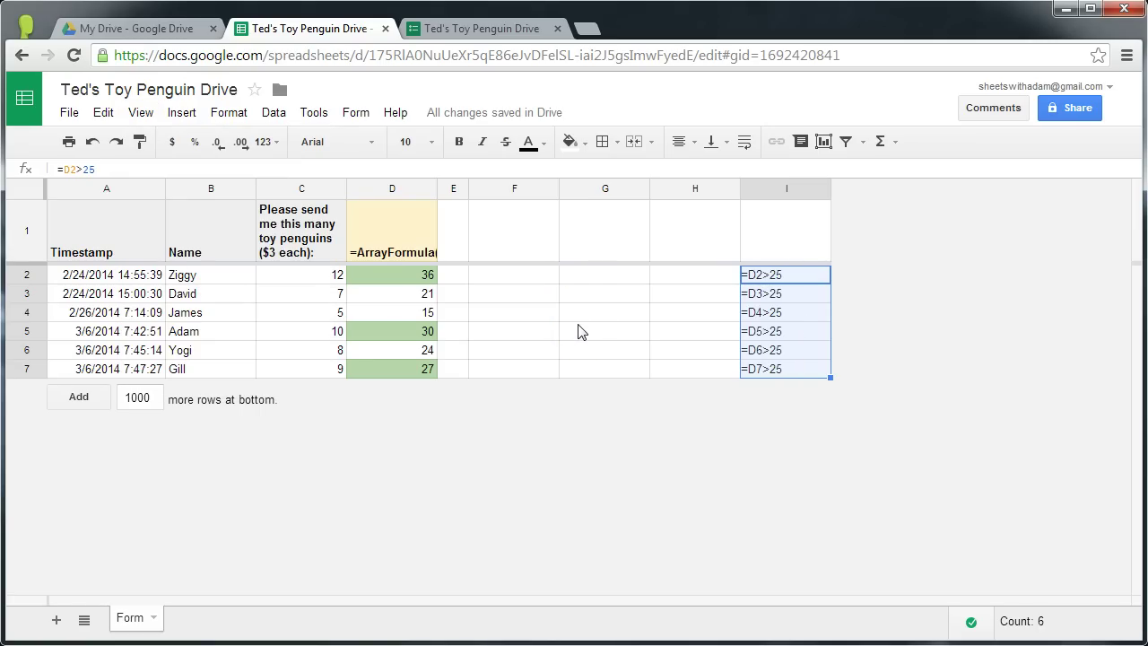
pyautogui.hotkey('ctrl', '`')
pyautogui.hotkey('ctrl', '`')
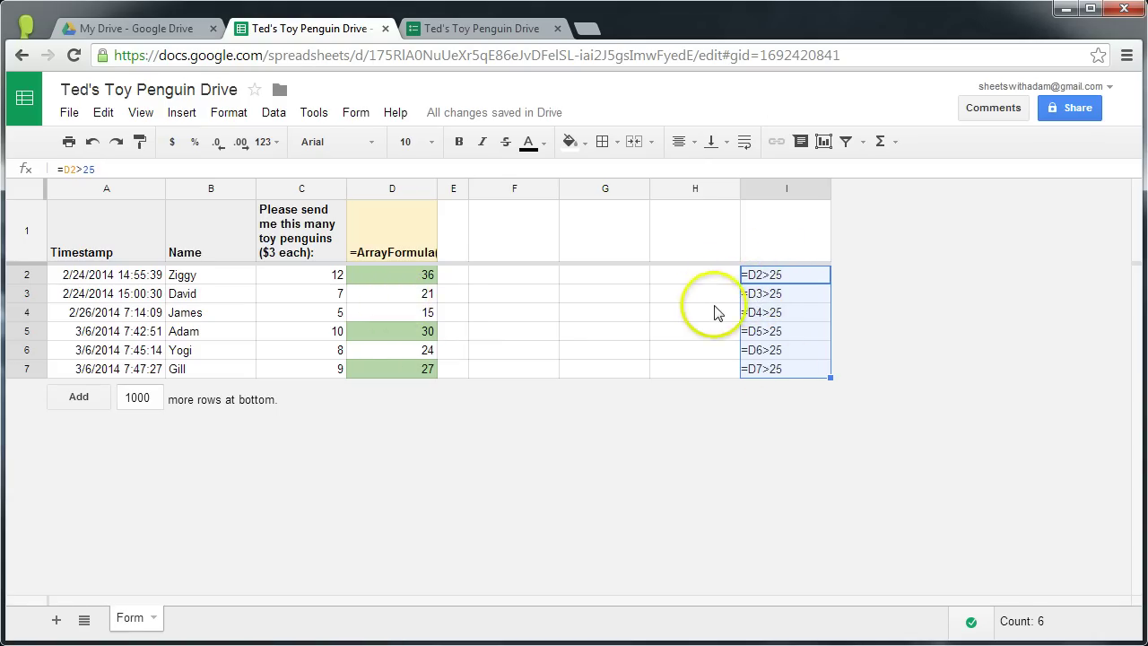
# Step: Copy the formula text from I2, then replace the existing conditional formatting rule with a Custom formula is rule for A2:D7
pyautogui.click(768, 281)
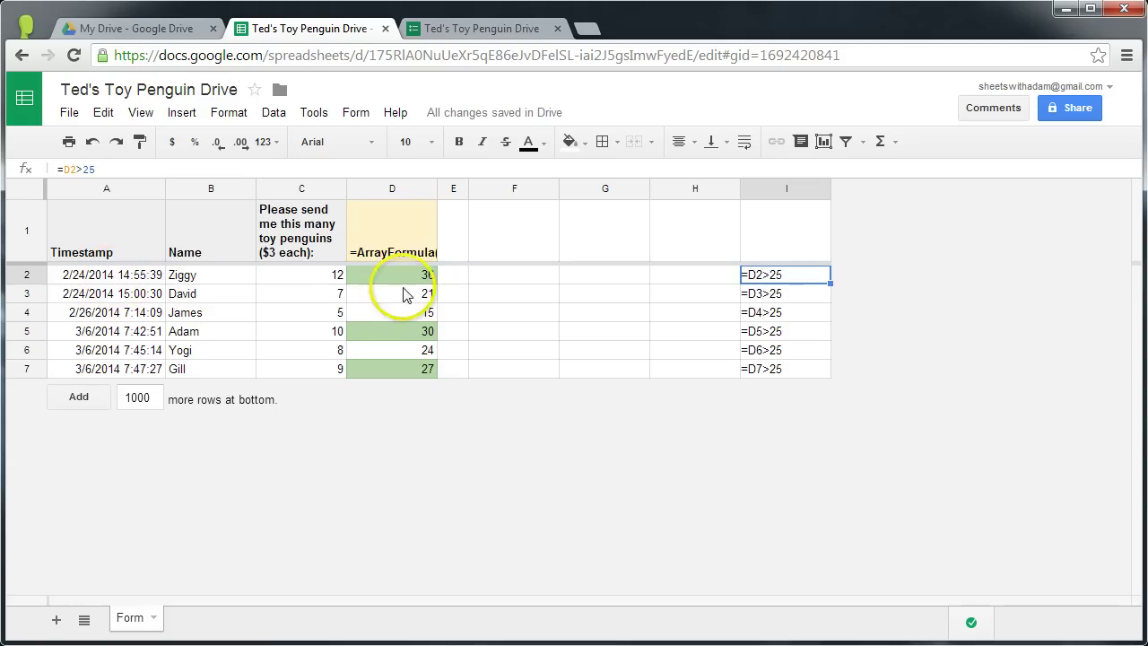
pyautogui.click(780, 280)
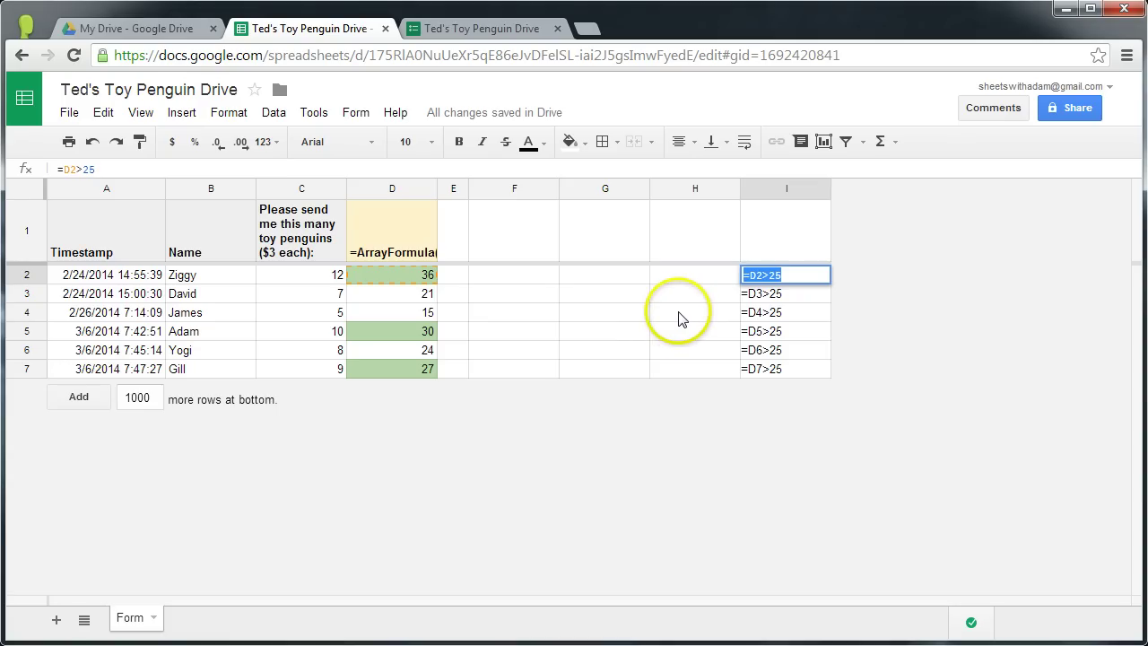
pyautogui.moveTo(94, 275); pyautogui.dragTo(376, 368)
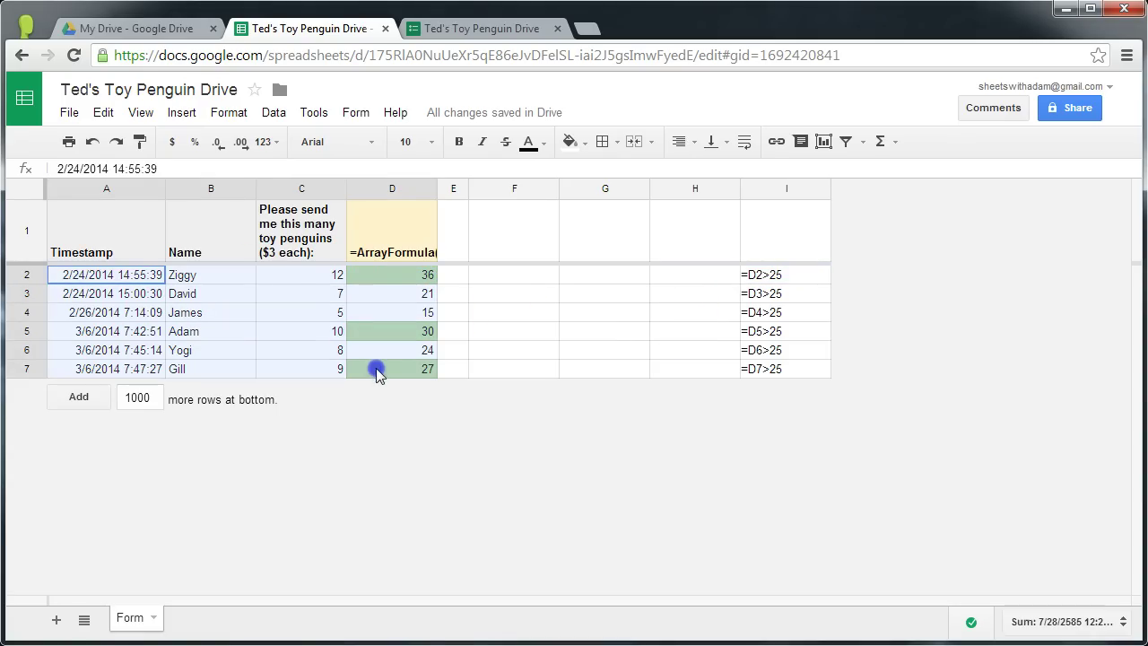
pyautogui.click(235, 114)
pyautogui.click(259, 389)
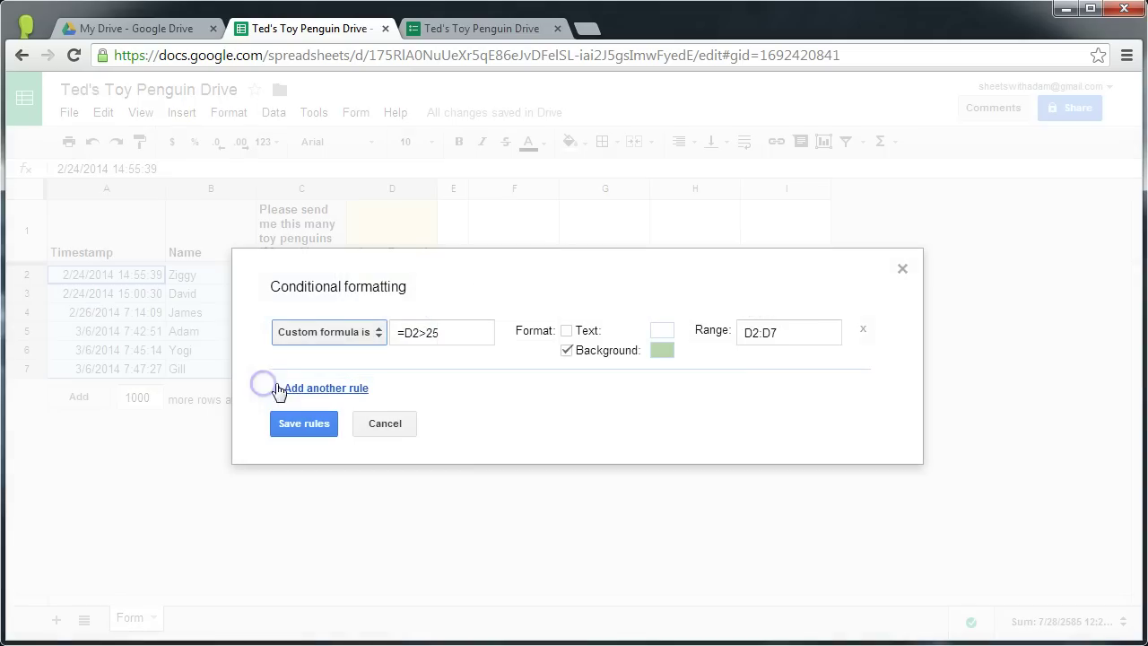
pyautogui.click(866, 334)
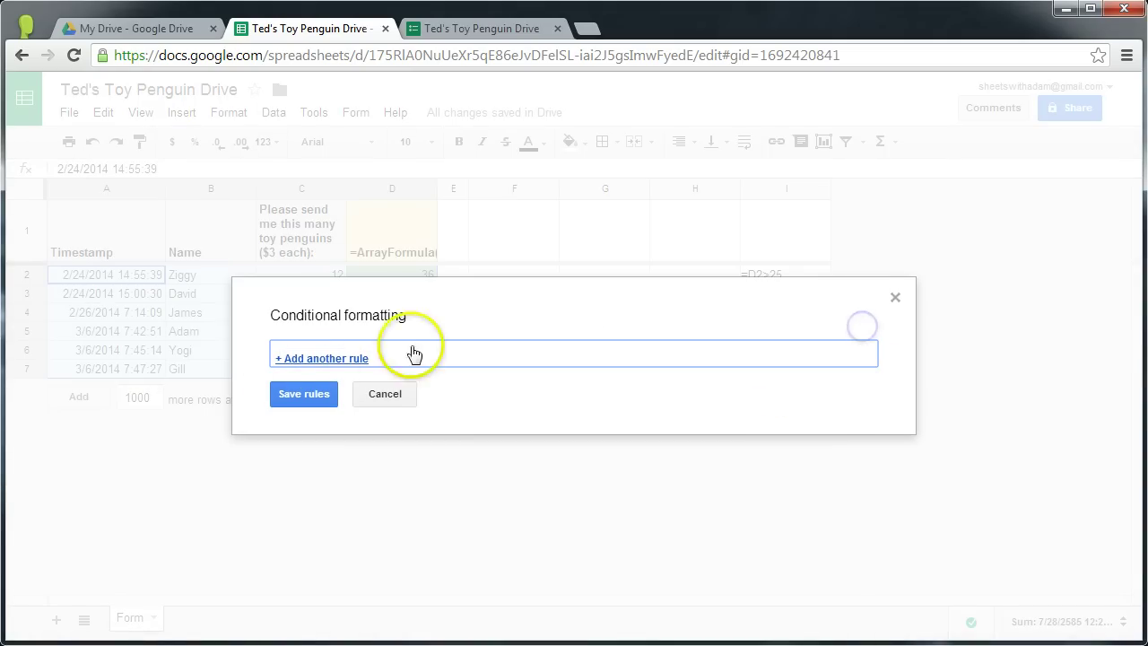
pyautogui.click(324, 359)
pyautogui.click(341, 330)
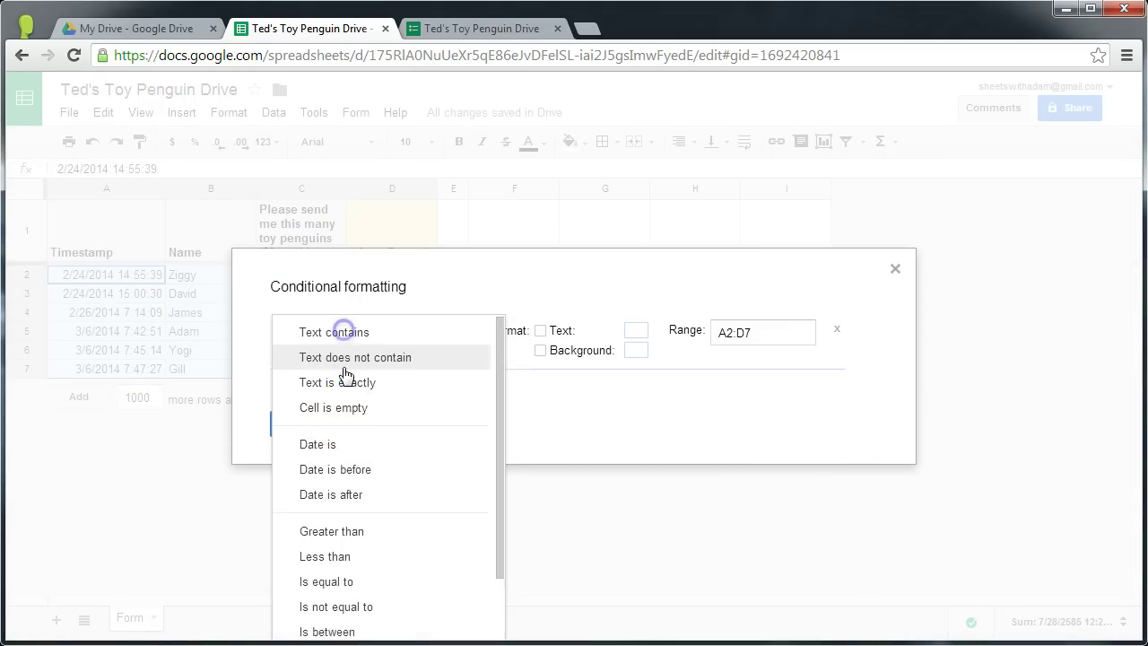
pyautogui.scroll(-2, 321, 583)
pyautogui.click(349, 621)
# Step: Set the A2:D7 rule's custom formula to =D2>25 with a light green background and save the rule
pyautogui.click(408, 332)
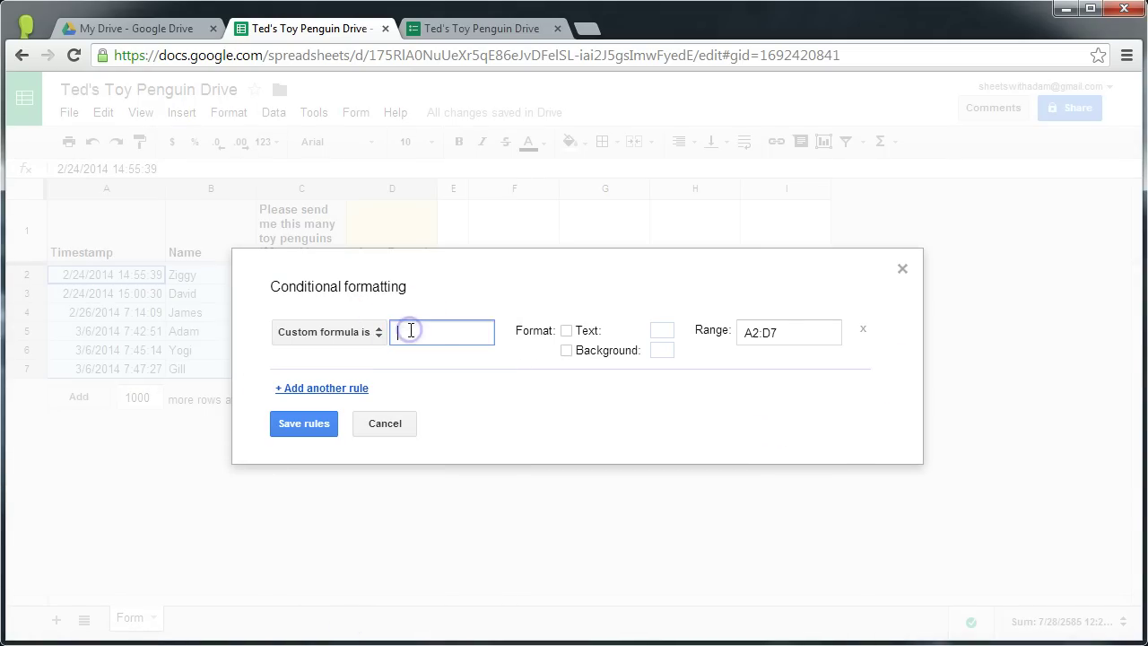
pyautogui.write('=D2>25')
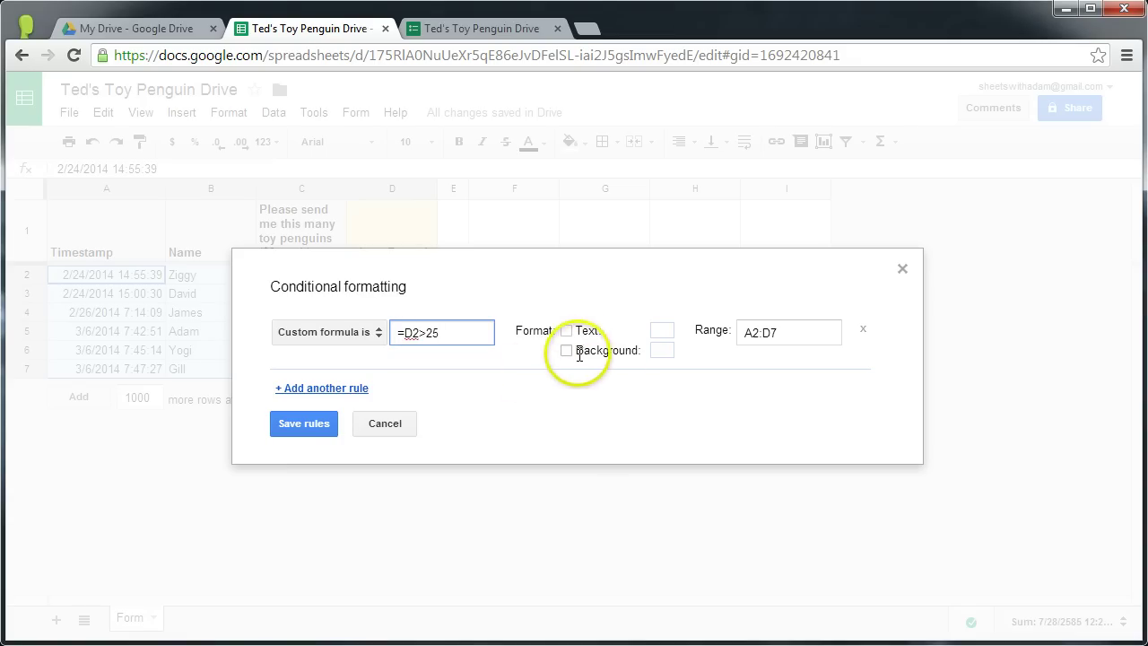
pyautogui.click(565, 351)
pyautogui.click(736, 437)
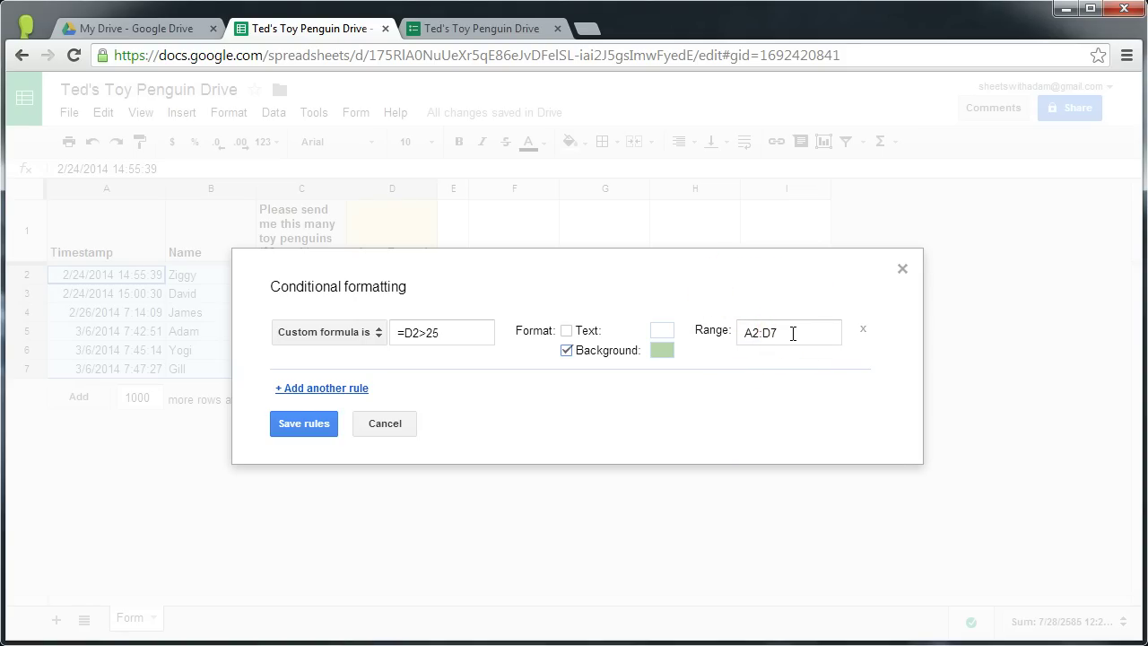
pyautogui.click(321, 429)
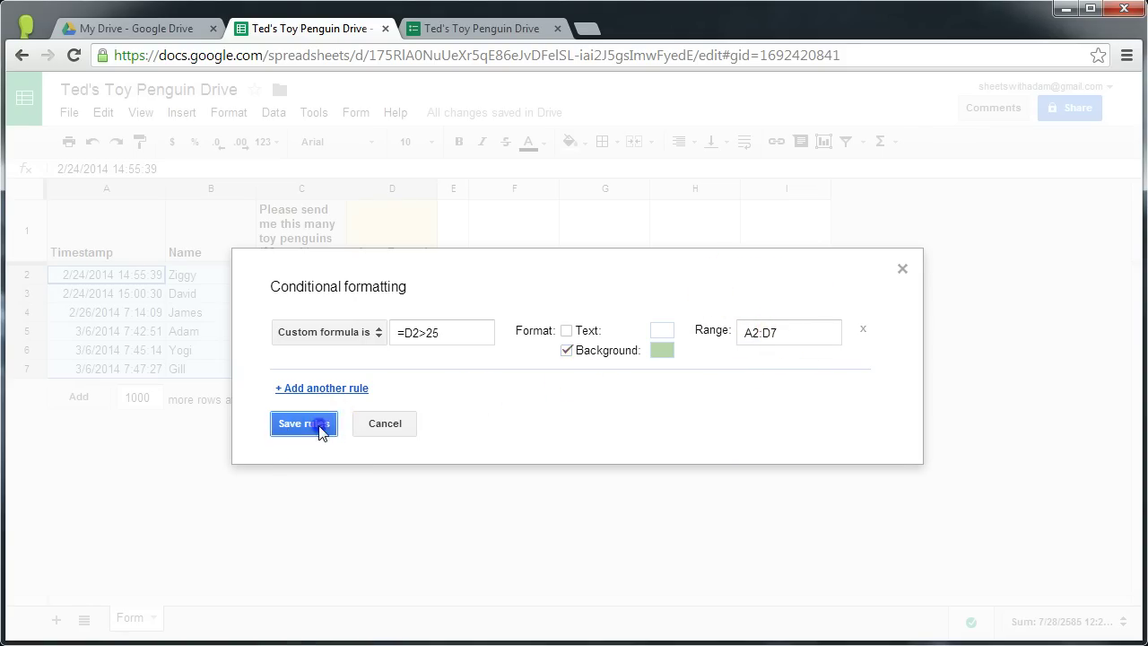
pyautogui.click(489, 348)
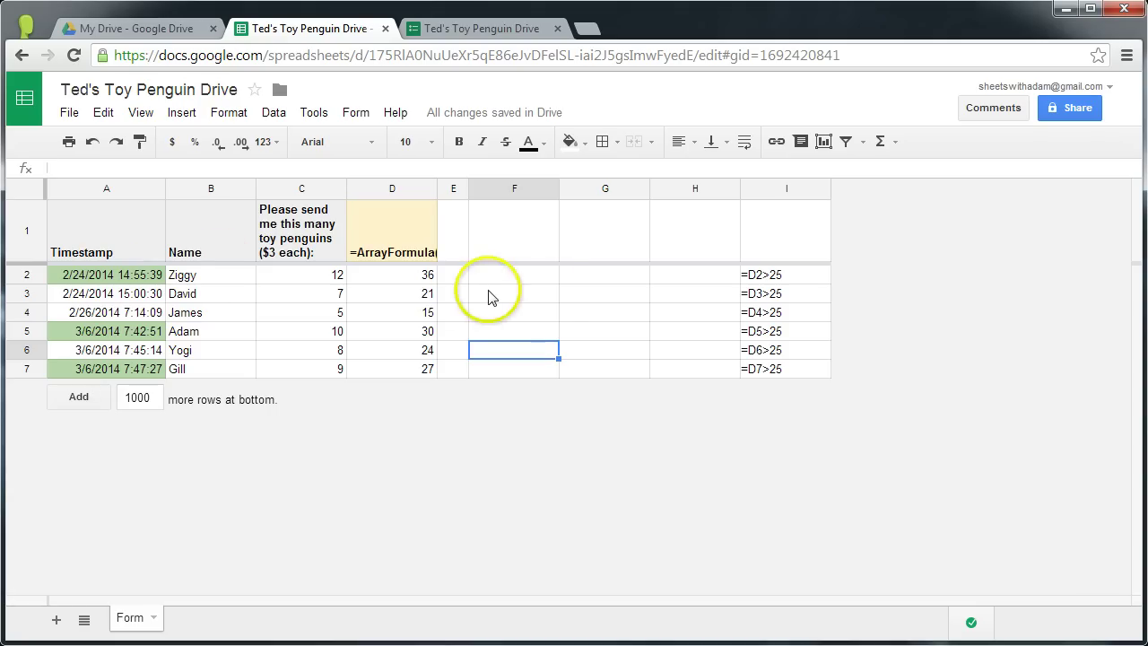
# Step: Enter the formula =D2>25 in cell F2 and select that cell
pyautogui.doubleClick(523, 274)
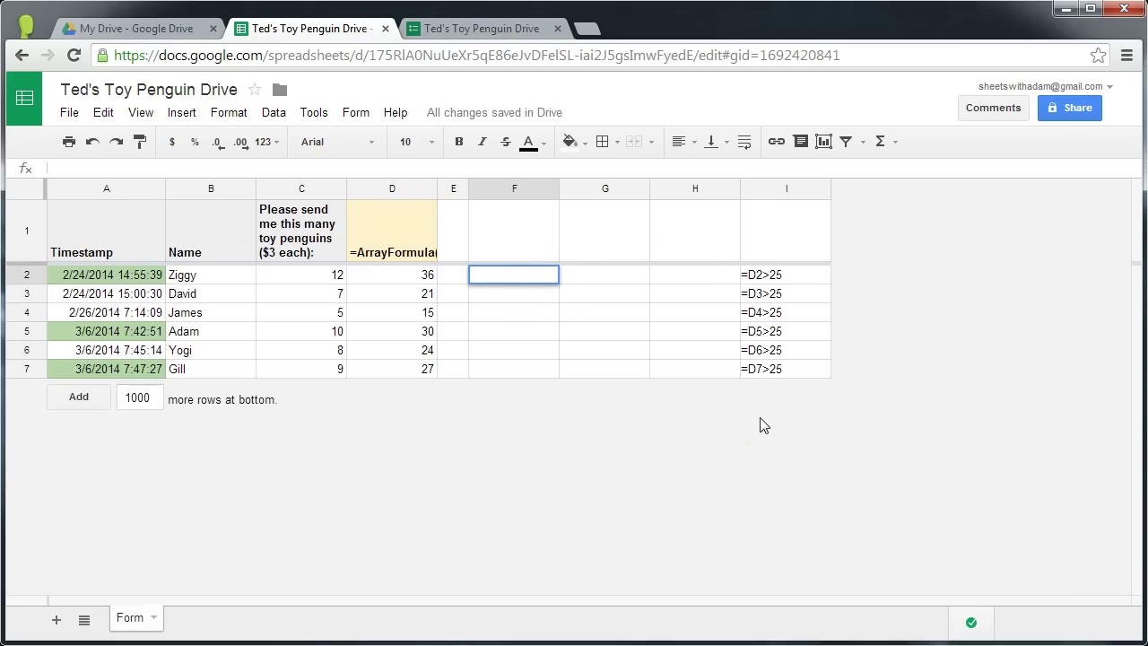
pyautogui.write('=D2>25')
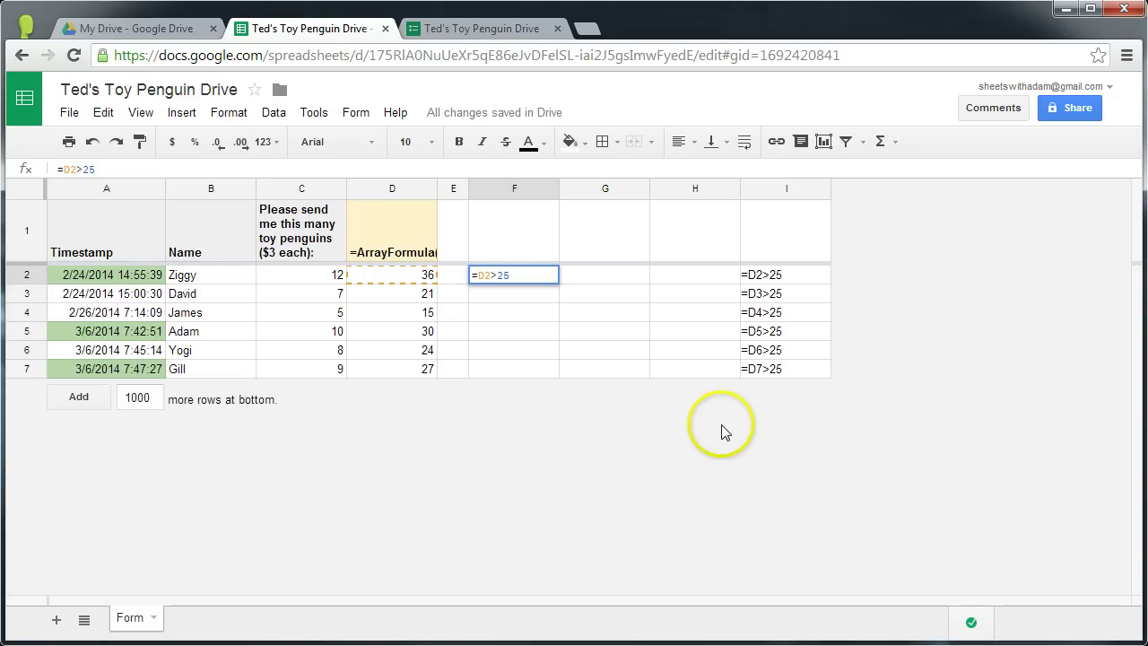
pyautogui.press('Return')
pyautogui.click(529, 279)
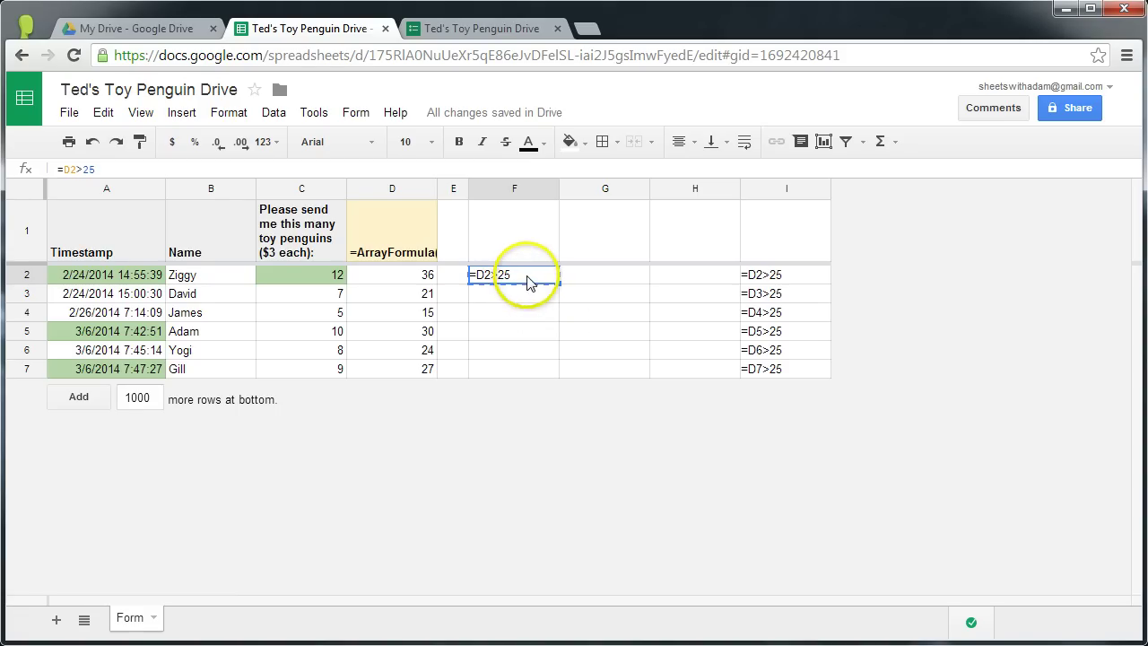
# Step: Copy the F2 formula across F2:I7 and compare the calculated results with the displayed formulas
pyautogui.moveTo(529, 283); pyautogui.dragTo(761, 381)
pyautogui.hotkey('ctrl', 'v')
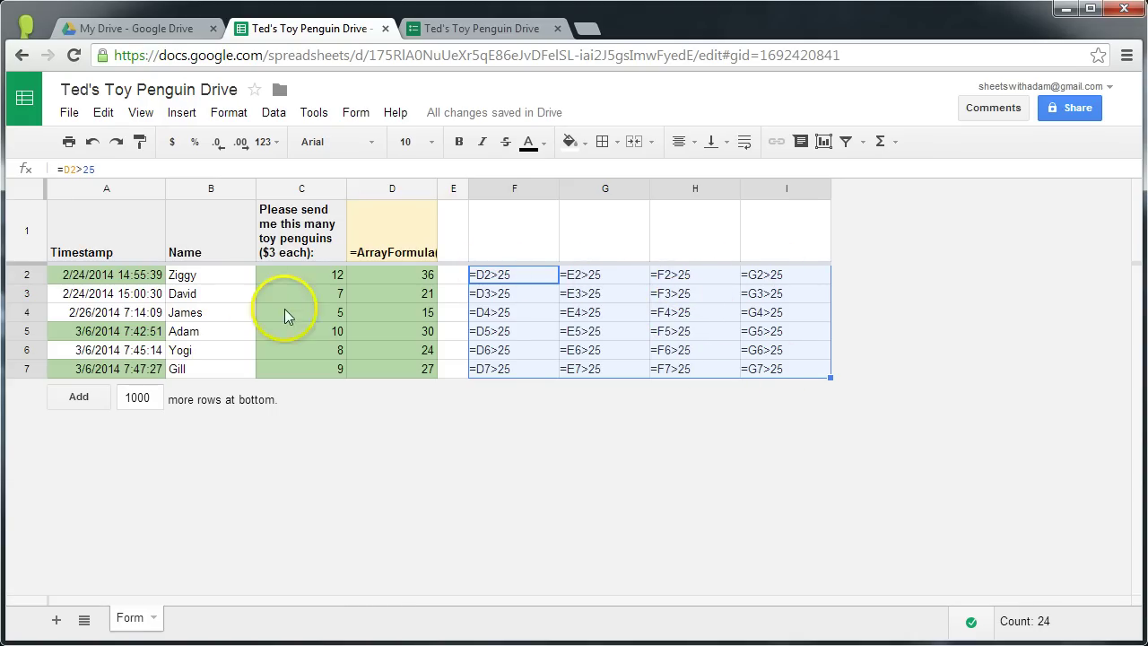
pyautogui.hotkey('ctrl', '`')
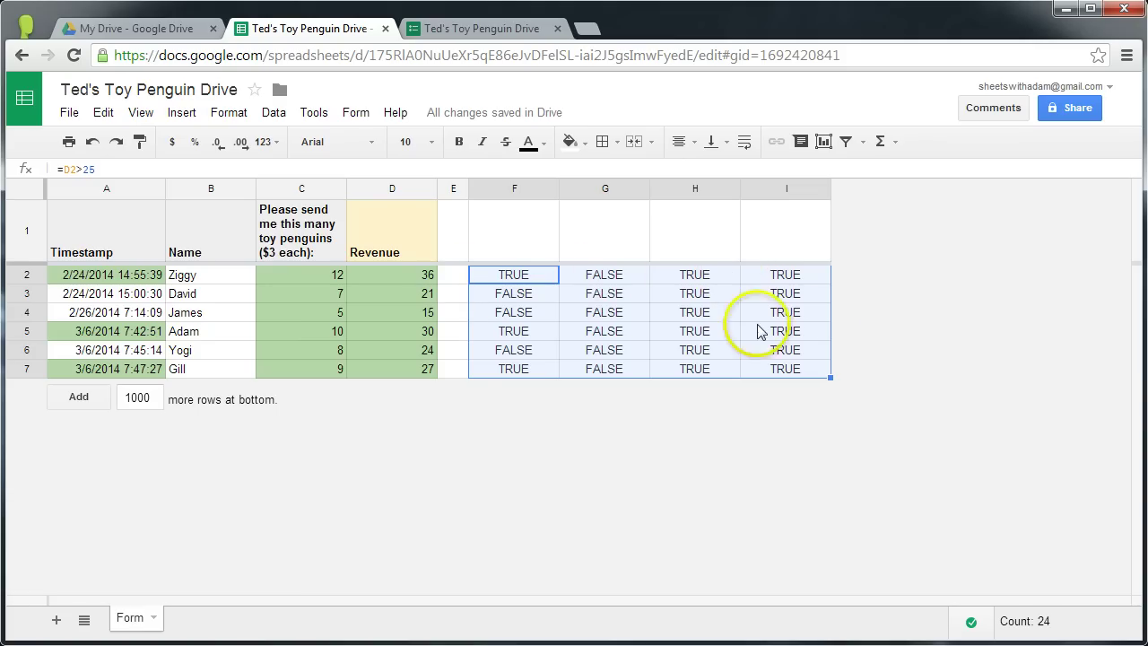
pyautogui.hotkey('ctrl', '`')
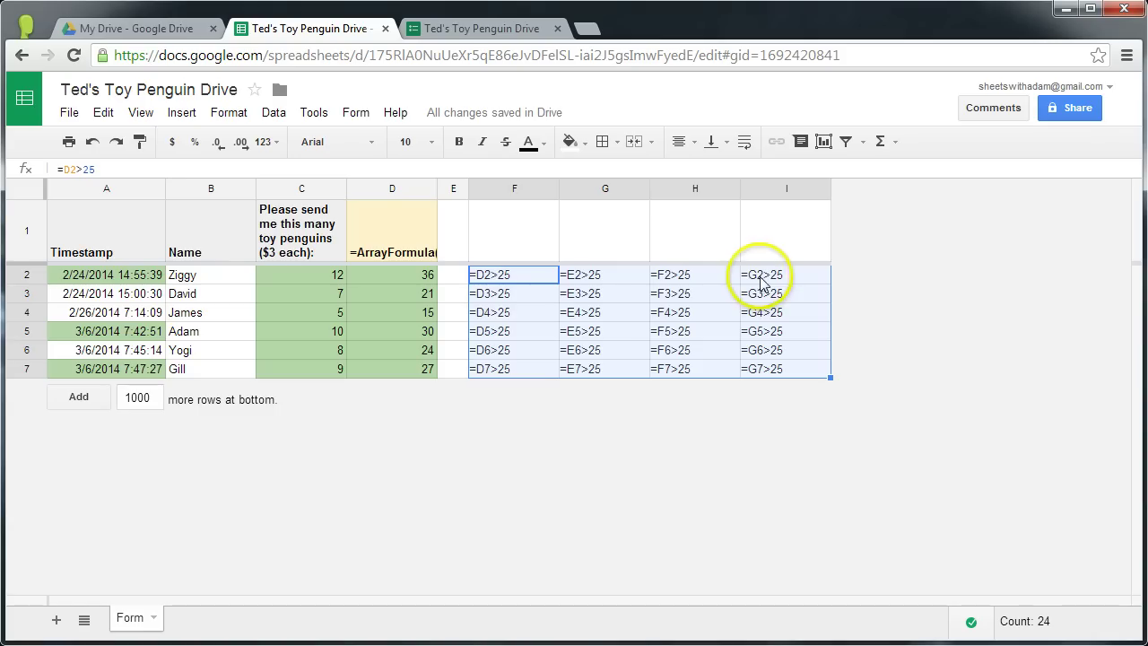
# Step: Make the column reference in F2 absolute so the formula reads =$D2>25
pyautogui.click(522, 282)
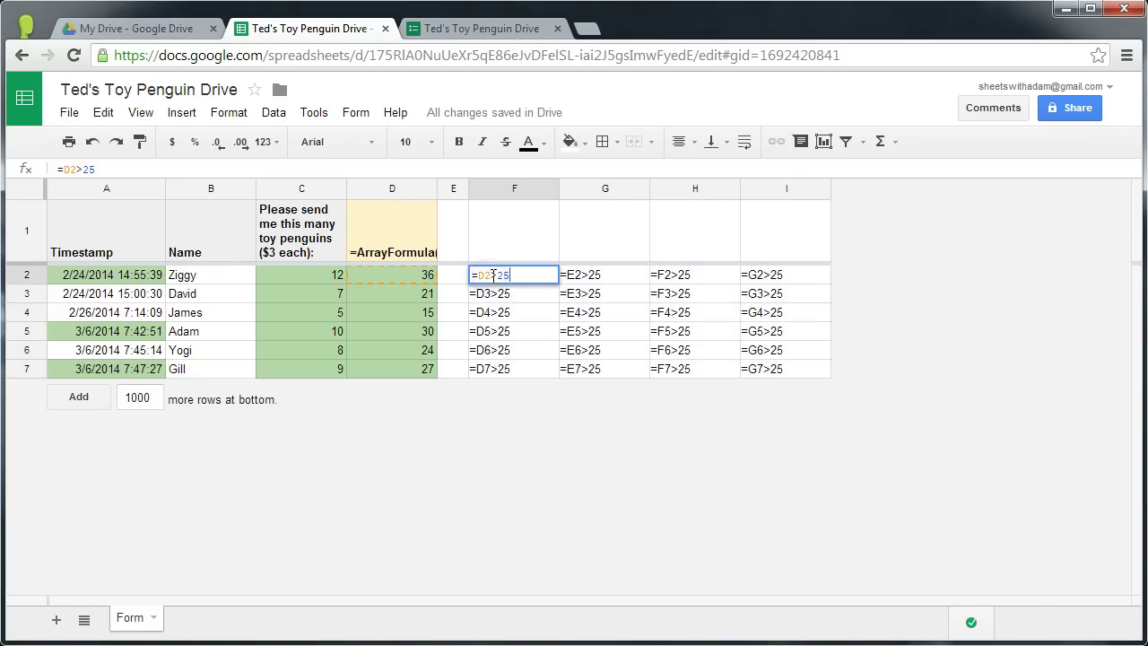
pyautogui.click(485, 275)
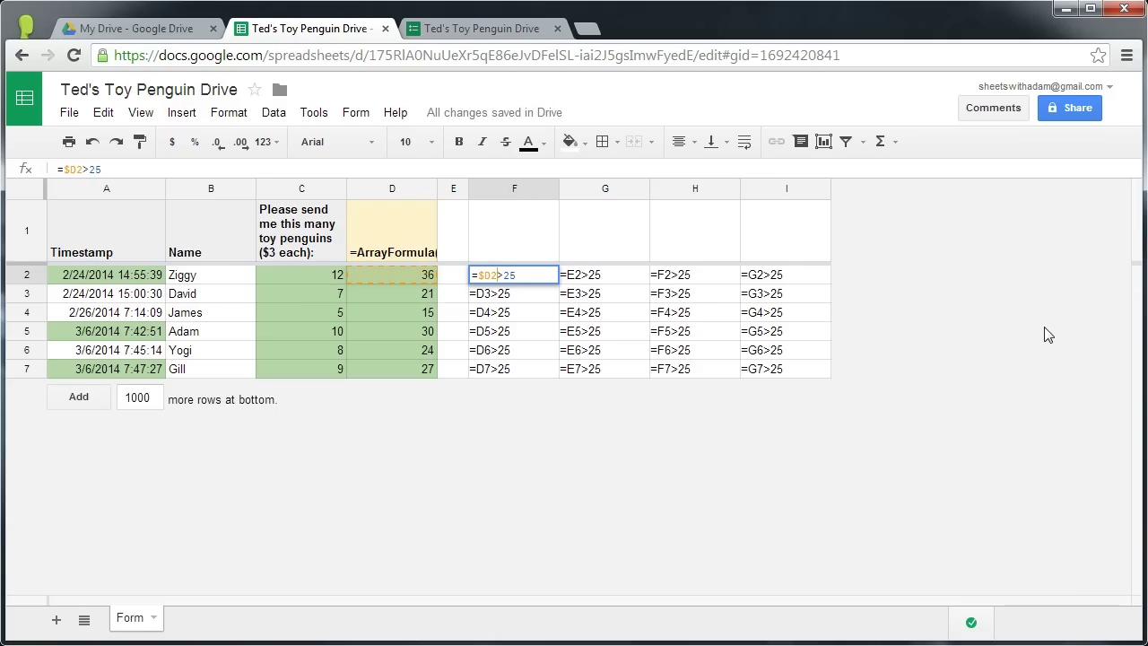
pyautogui.press('Return')
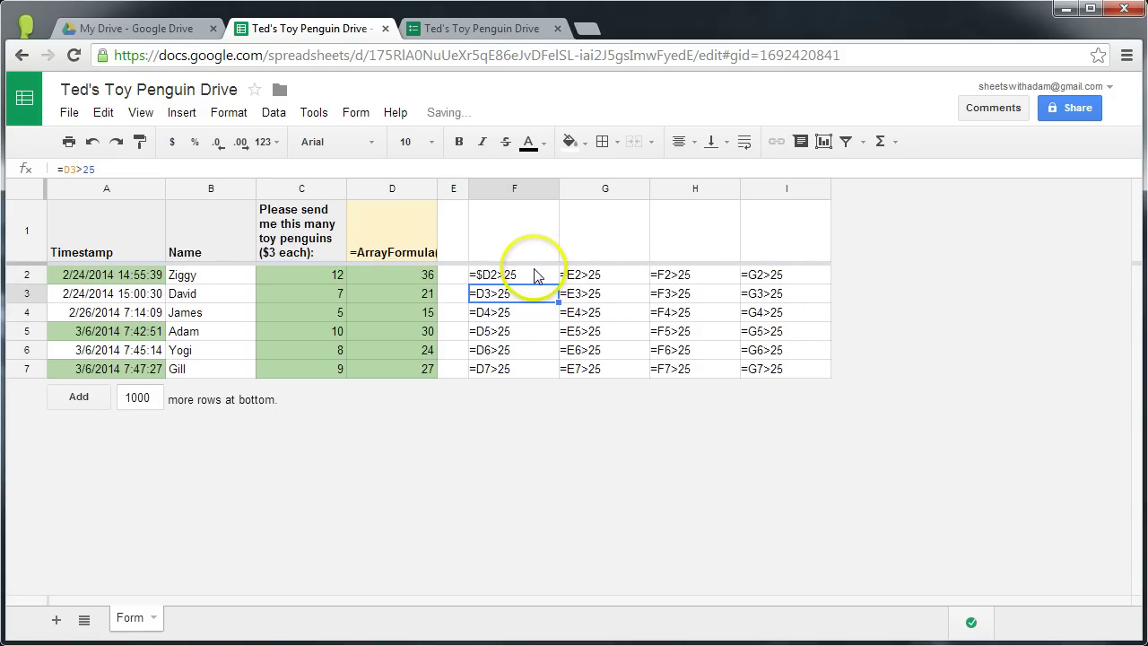
# Step: Copy the F2 formula with the absolute column across F2:I7 and switch the sheet back to showing results
pyautogui.click(537, 275)
pyautogui.moveTo(530, 275); pyautogui.dragTo(762, 367)
pyautogui.hotkey('ctrl', 'Return')
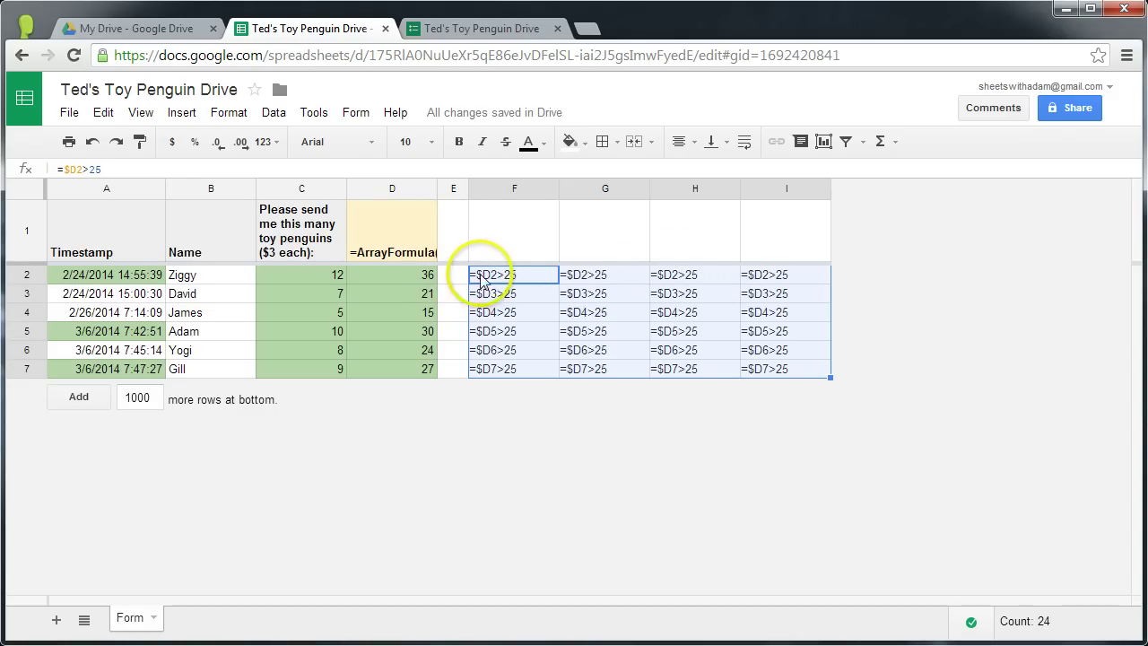
pyautogui.hotkey('ctrl', '`')
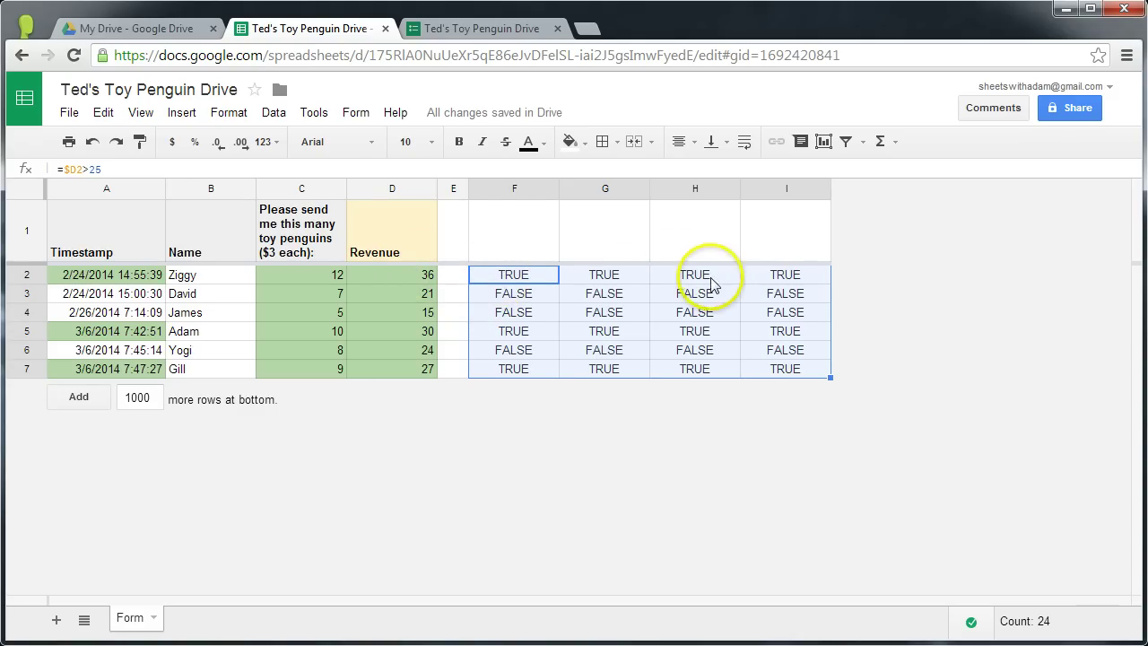
# Step: Change the custom formula of the A2:D7 conditional formatting rule to =$D2>25, as used in F2, and save it
pyautogui.click(516, 278)
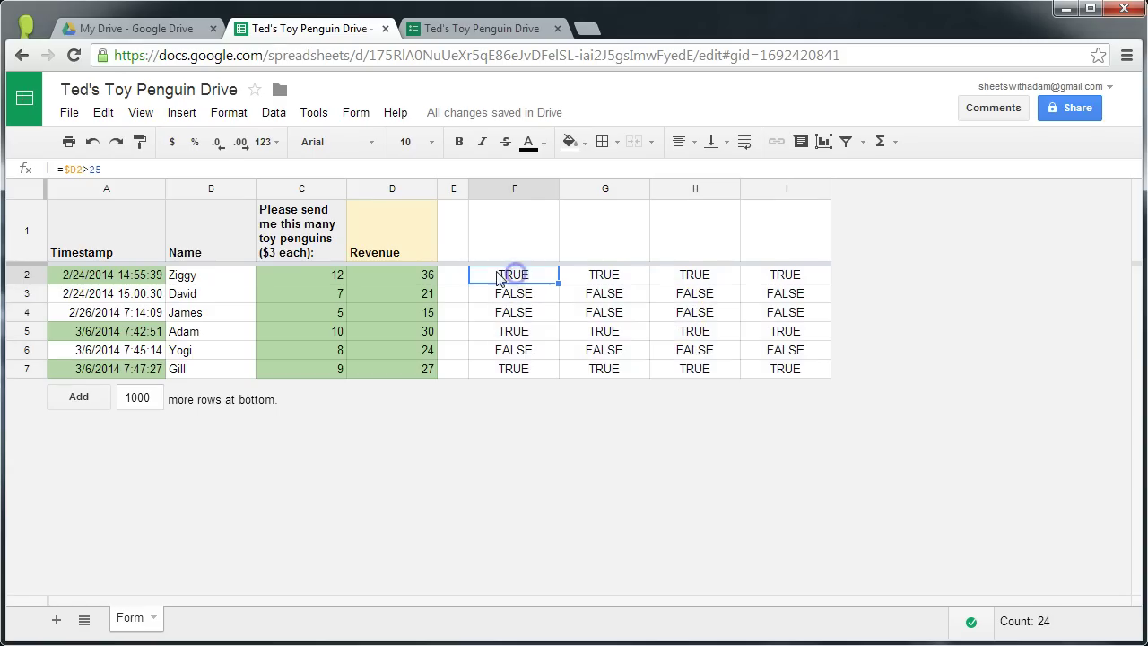
pyautogui.tripleClick(160, 171)
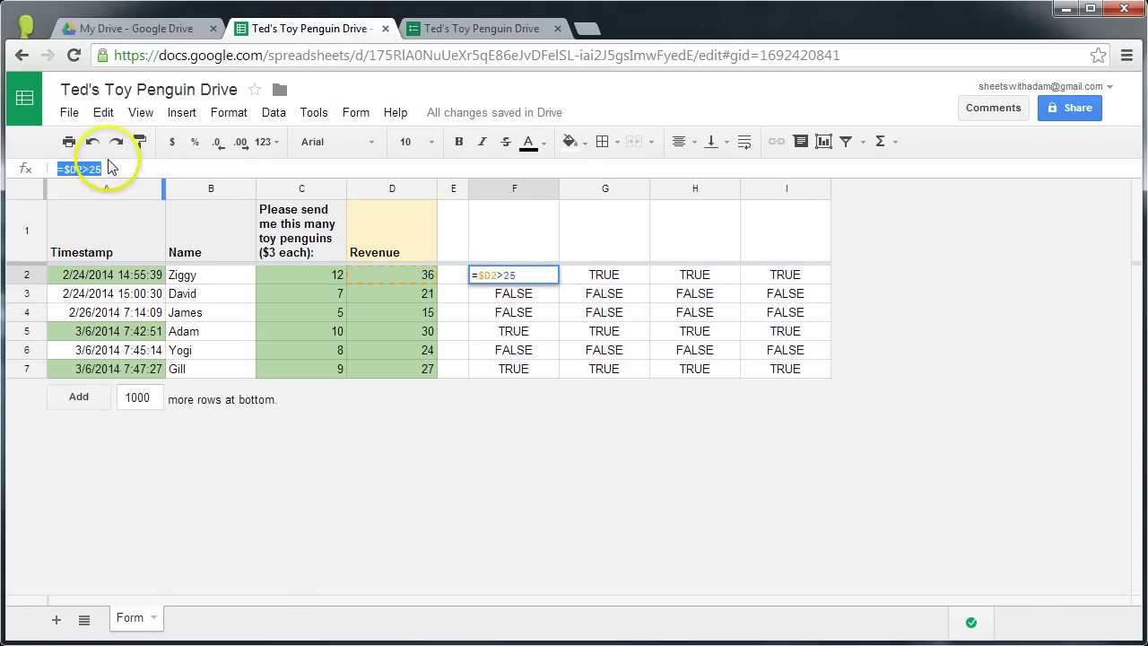
pyautogui.press('Escape')
pyautogui.click(126, 280)
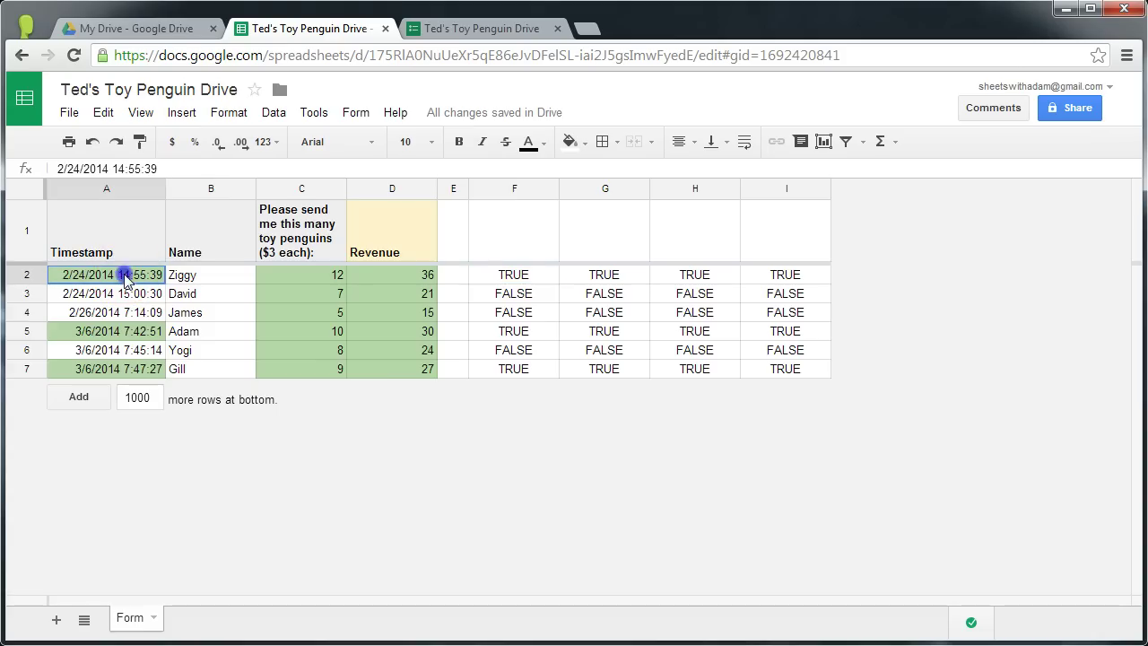
pyautogui.moveTo(125, 280); pyautogui.dragTo(117, 369)
pyautogui.click(229, 112)
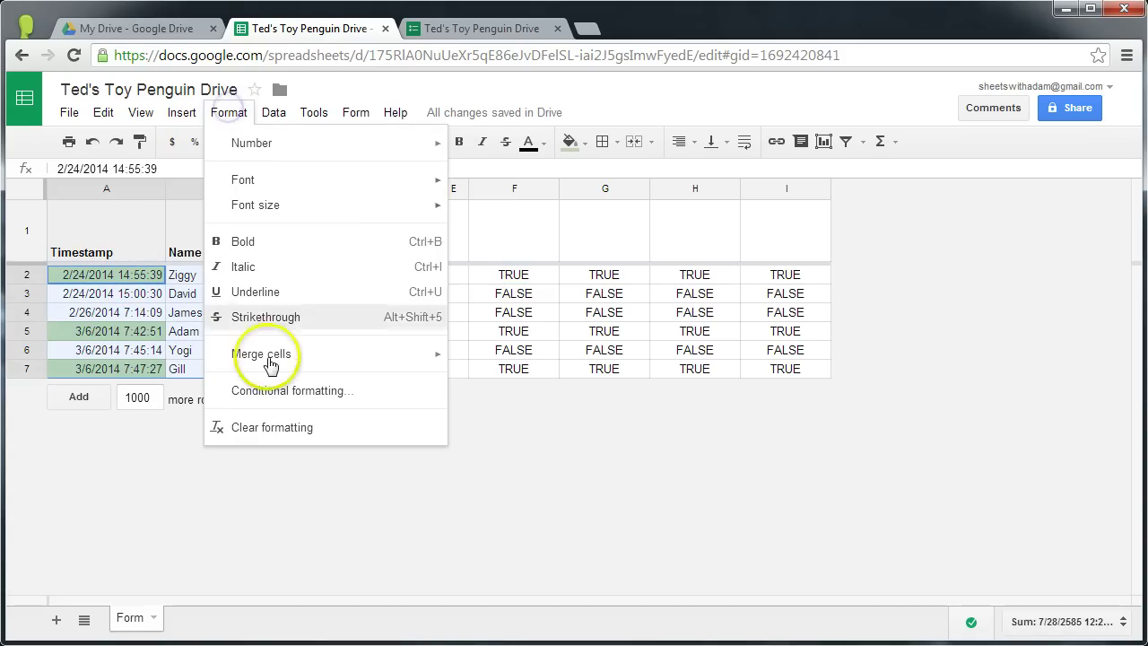
pyautogui.click(272, 391)
pyautogui.moveTo(469, 333); pyautogui.dragTo(414, 333)
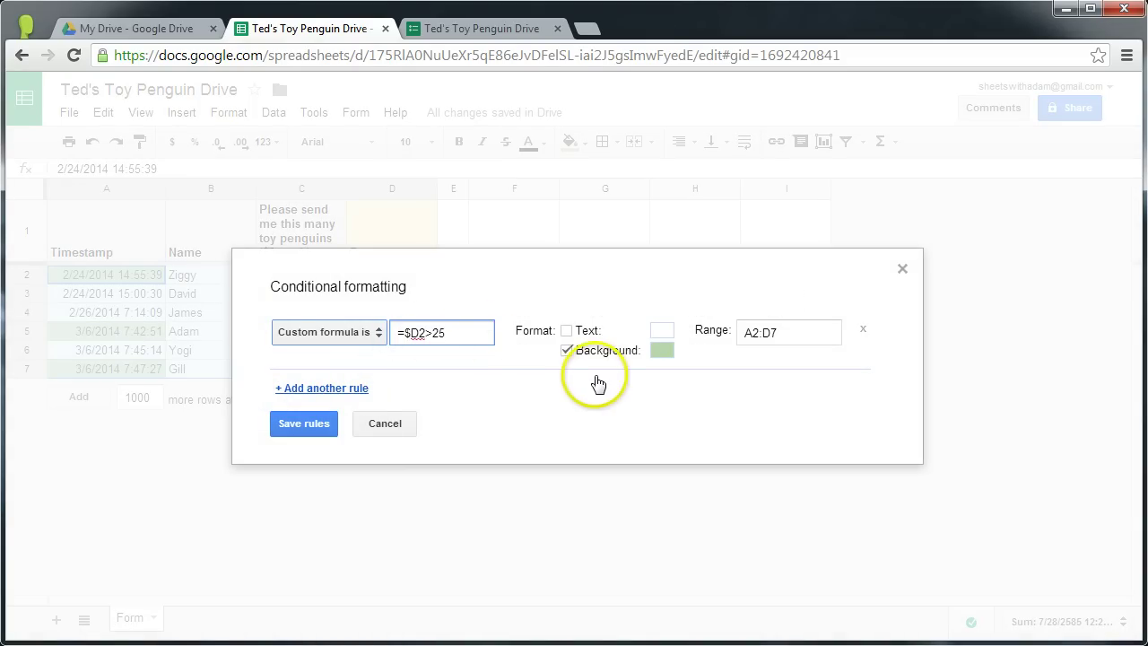
pyautogui.click(309, 427)
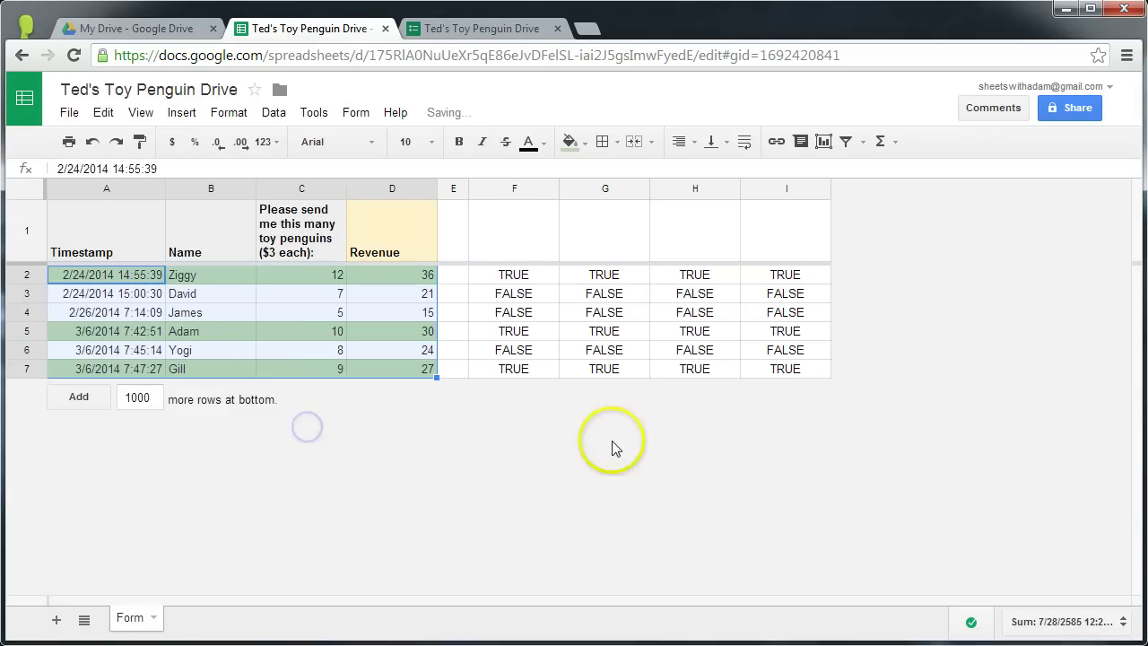
pyautogui.click(473, 333)
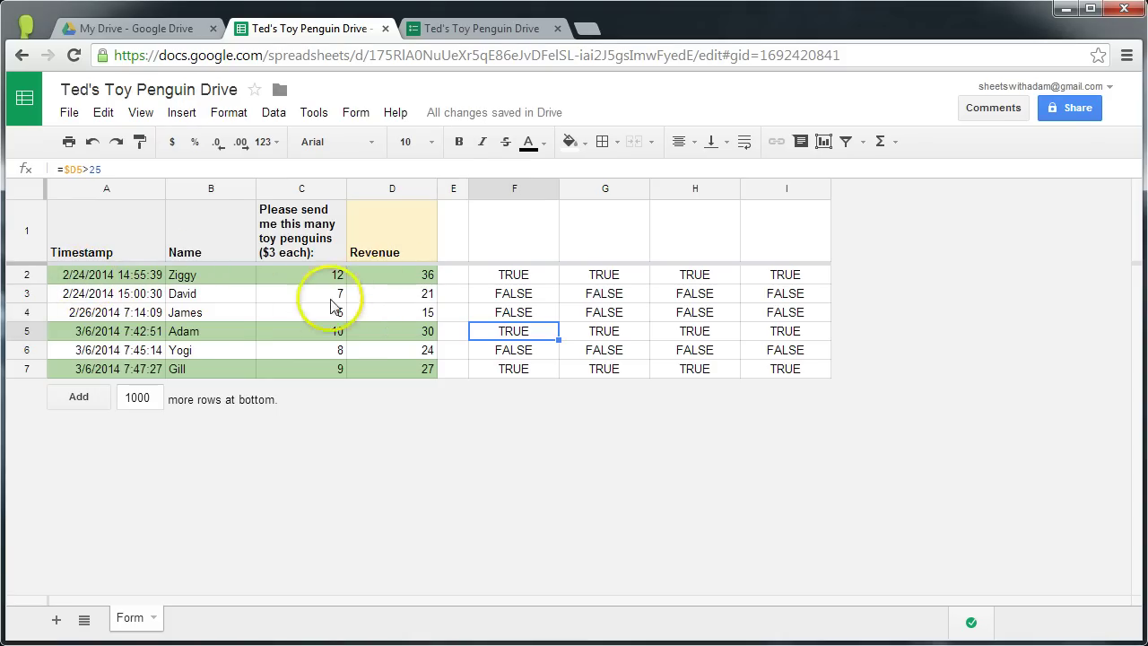
# Step: Review the custom formula and range of the conditional formatting rule on cell A2, closing the rules without saving
pyautogui.click(133, 275)
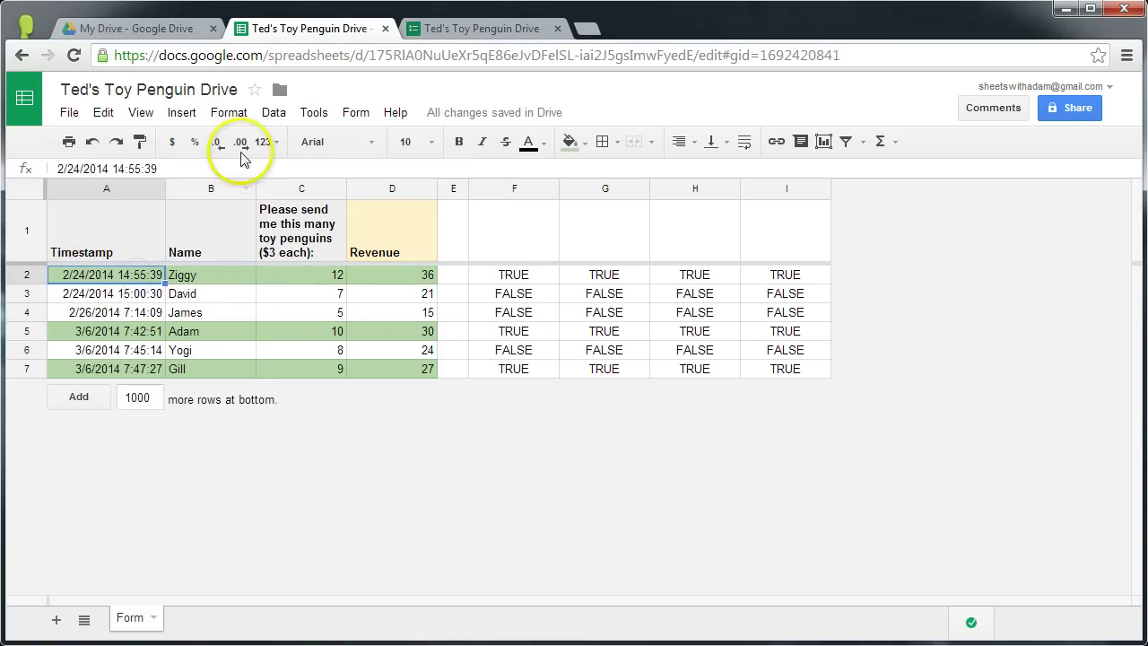
pyautogui.click(235, 119)
pyautogui.click(296, 391)
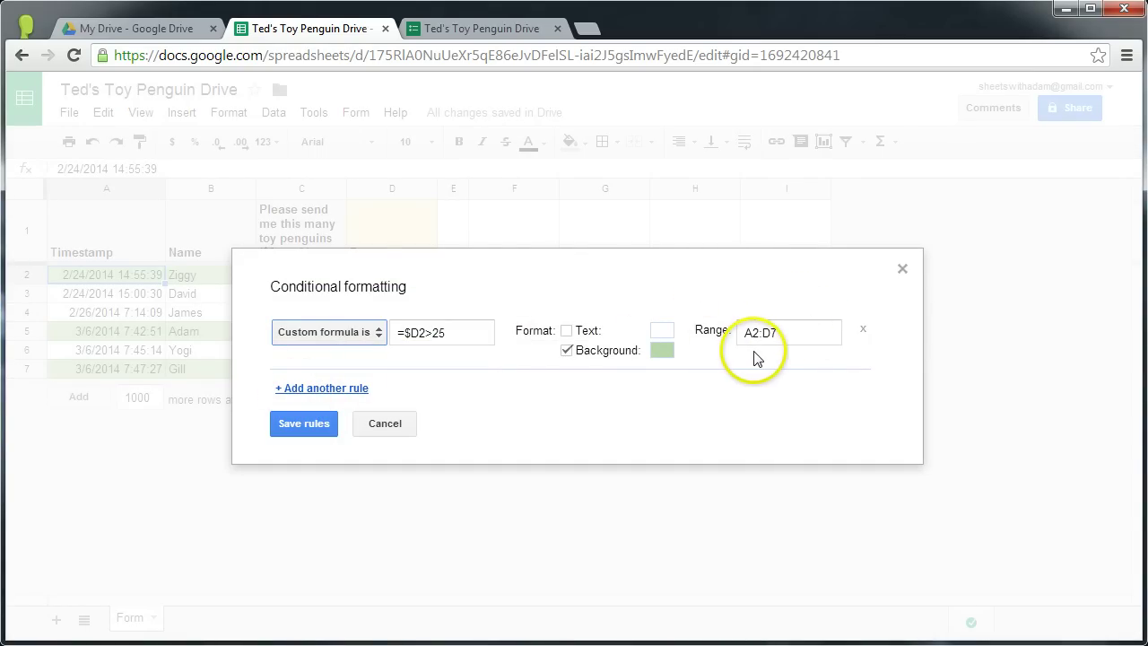
pyautogui.click(386, 425)
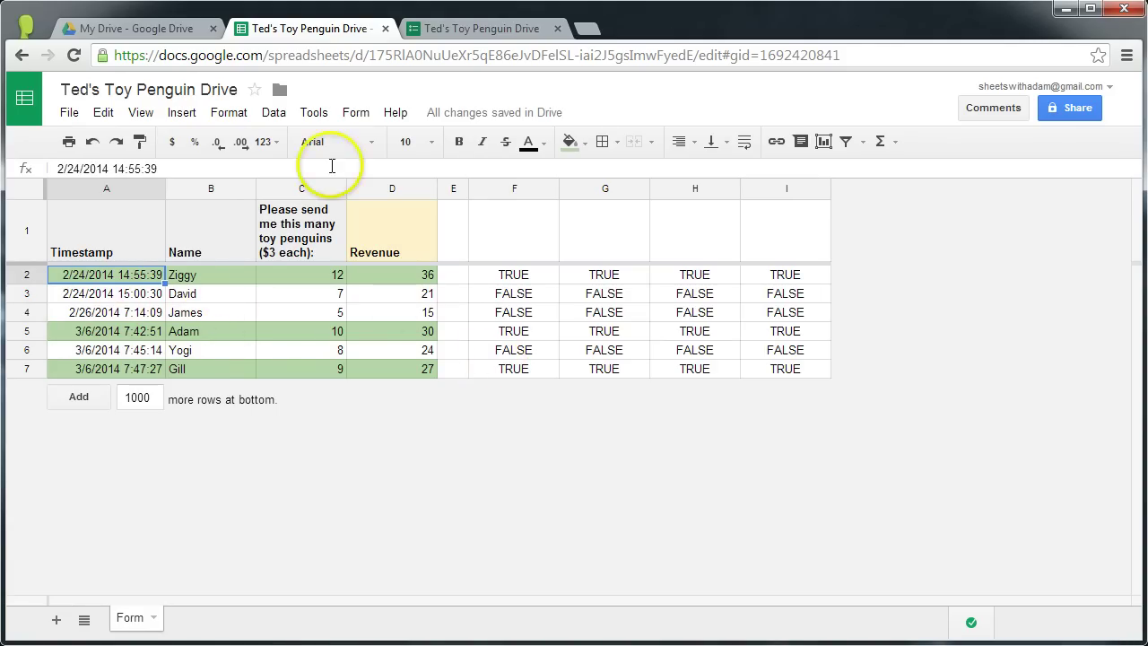
pyautogui.click(229, 112)
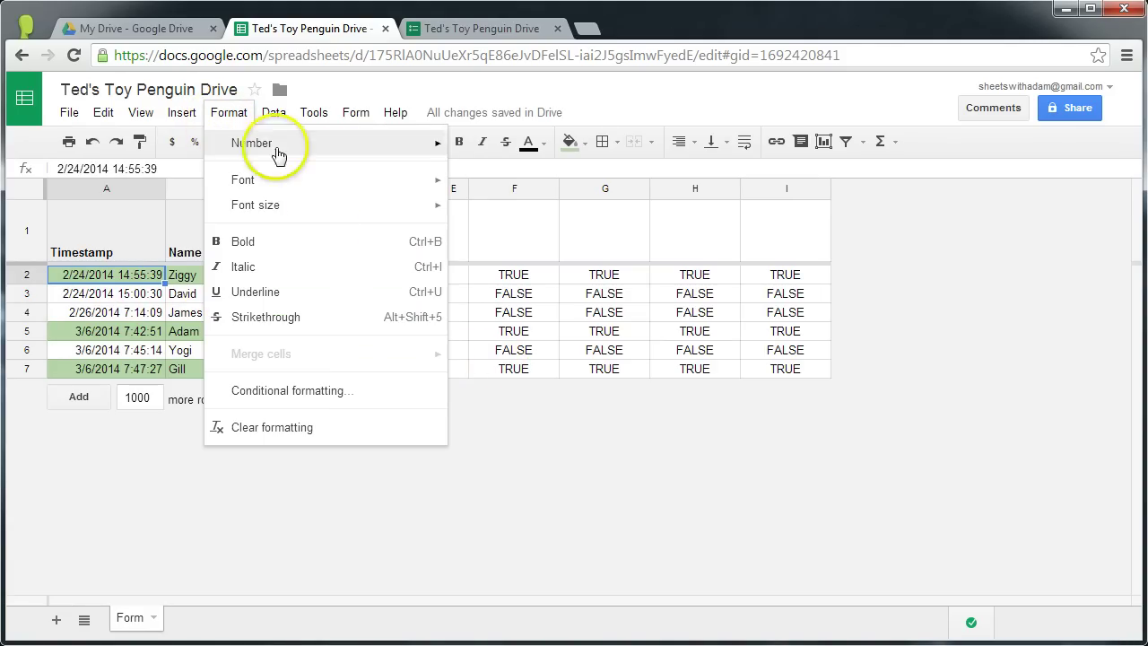
pyautogui.click(300, 396)
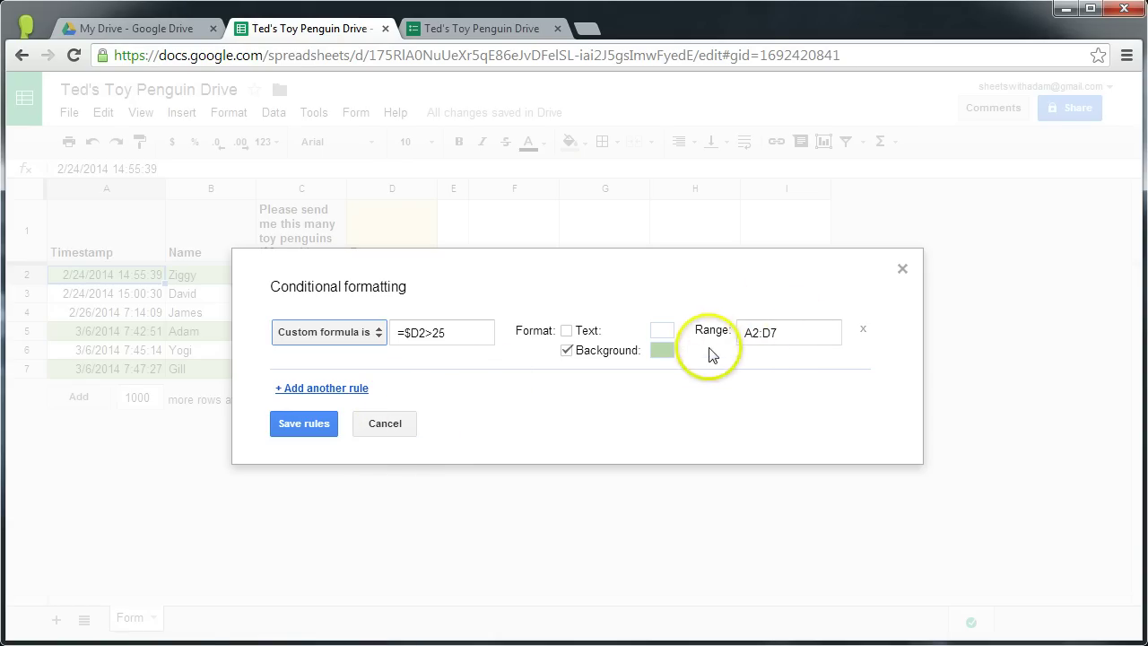
pyautogui.click(394, 425)
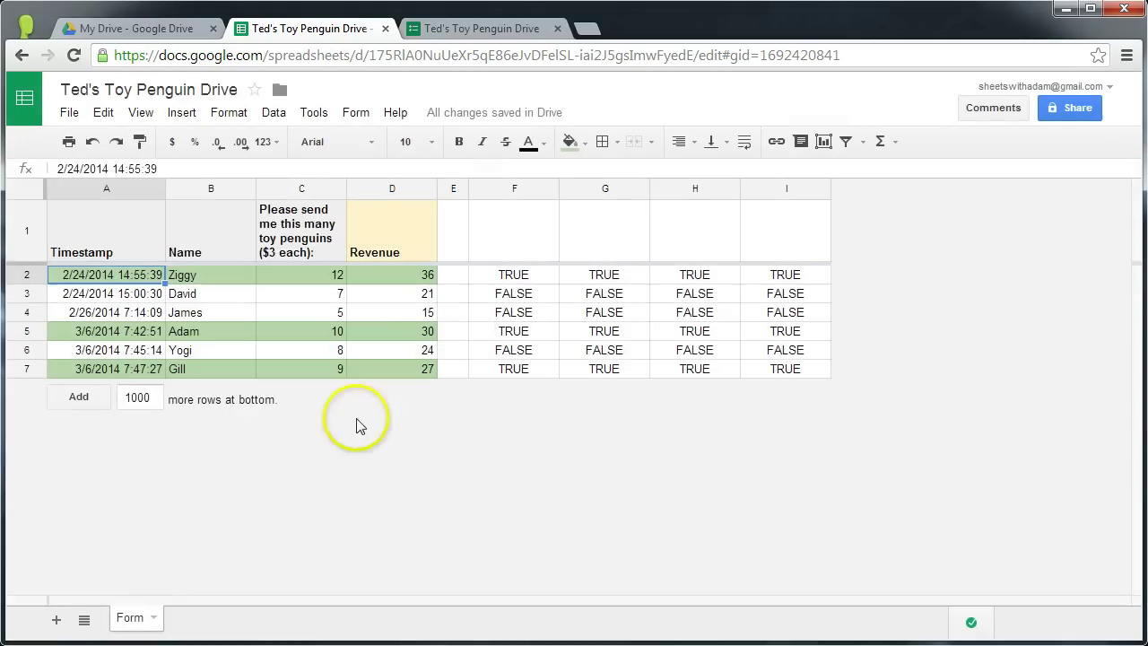
# Step: Submit a new response in the Ted's Toy Penguin Drive form with the respondent's name and 12 toy penguins
pyautogui.click(427, 28)
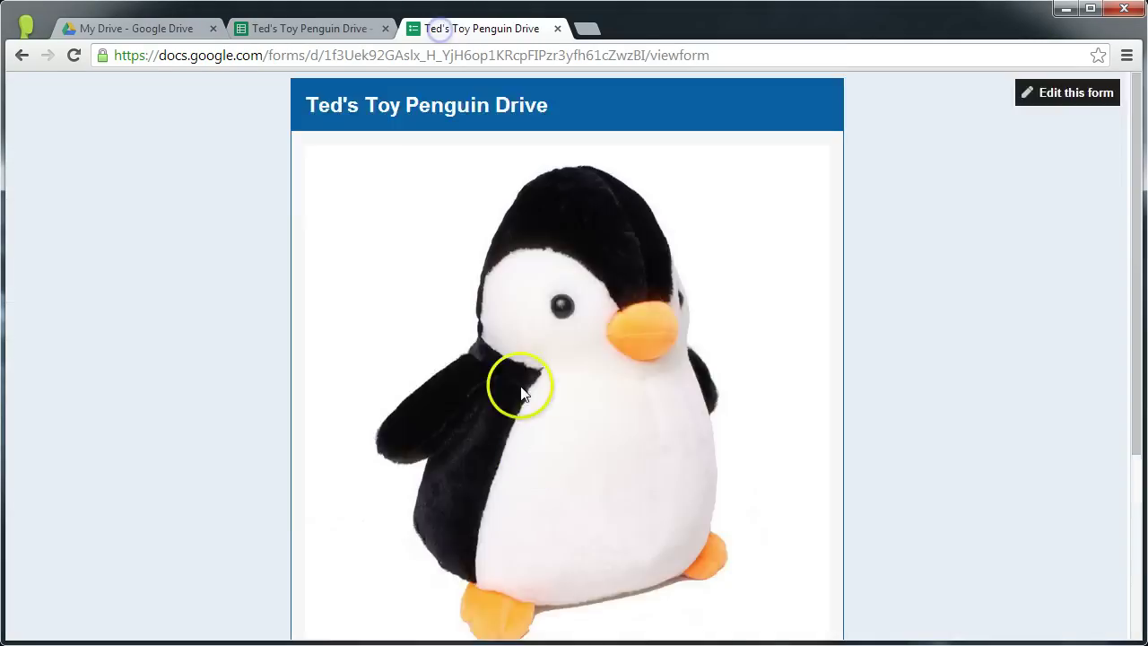
pyautogui.scroll(-5, 530, 412)
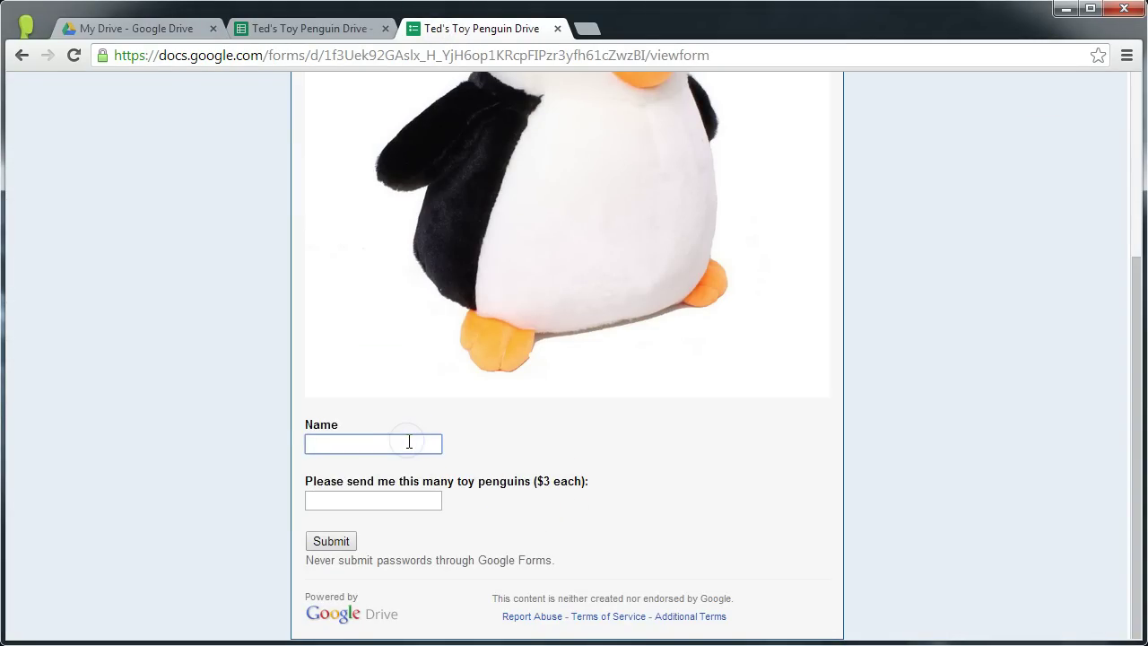
pyautogui.write('--Hyde')
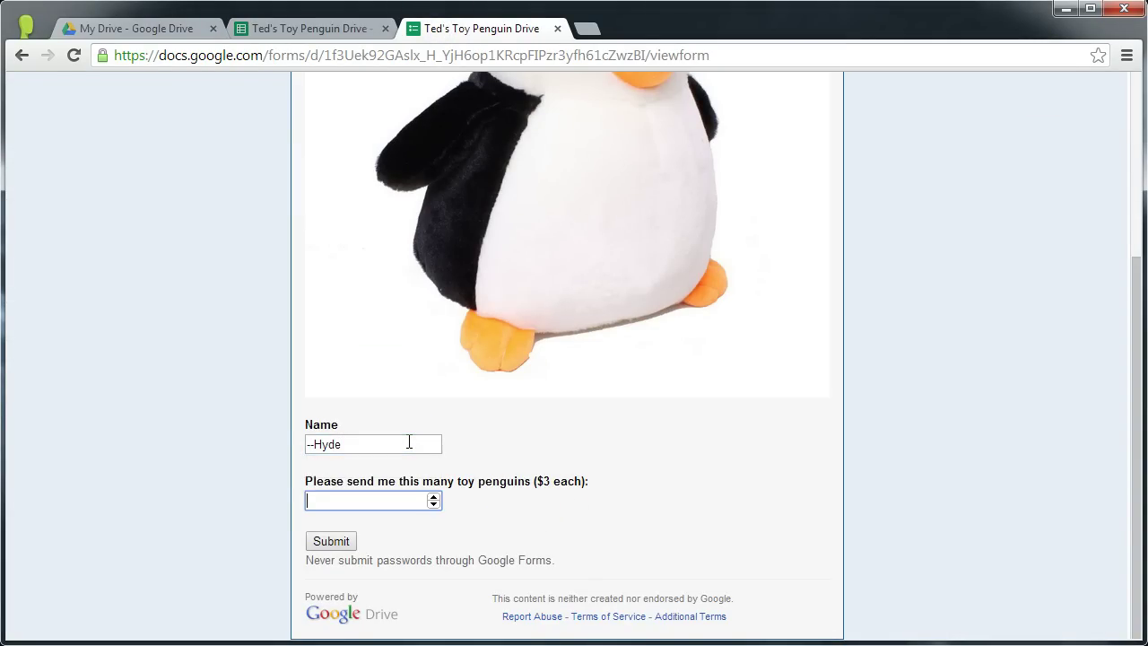
pyautogui.click(332, 542)
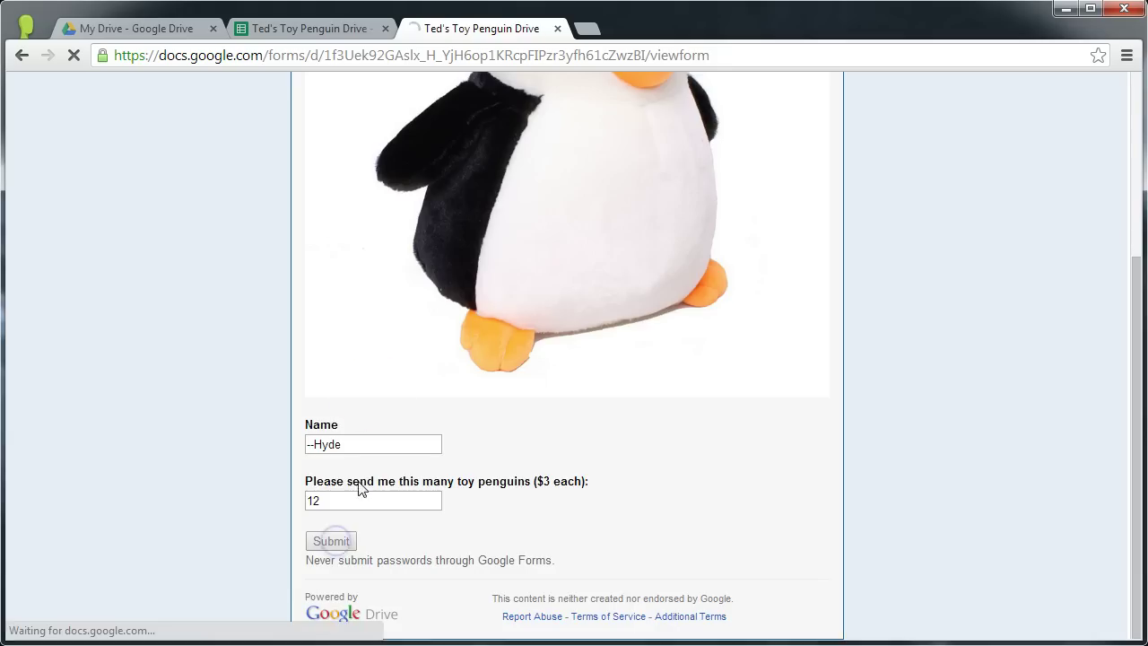
# Step: Return to the response sheet and check the new row's highlighting and the range of the conditional formatting rule, leaving the rule as is
pyautogui.click(323, 33)
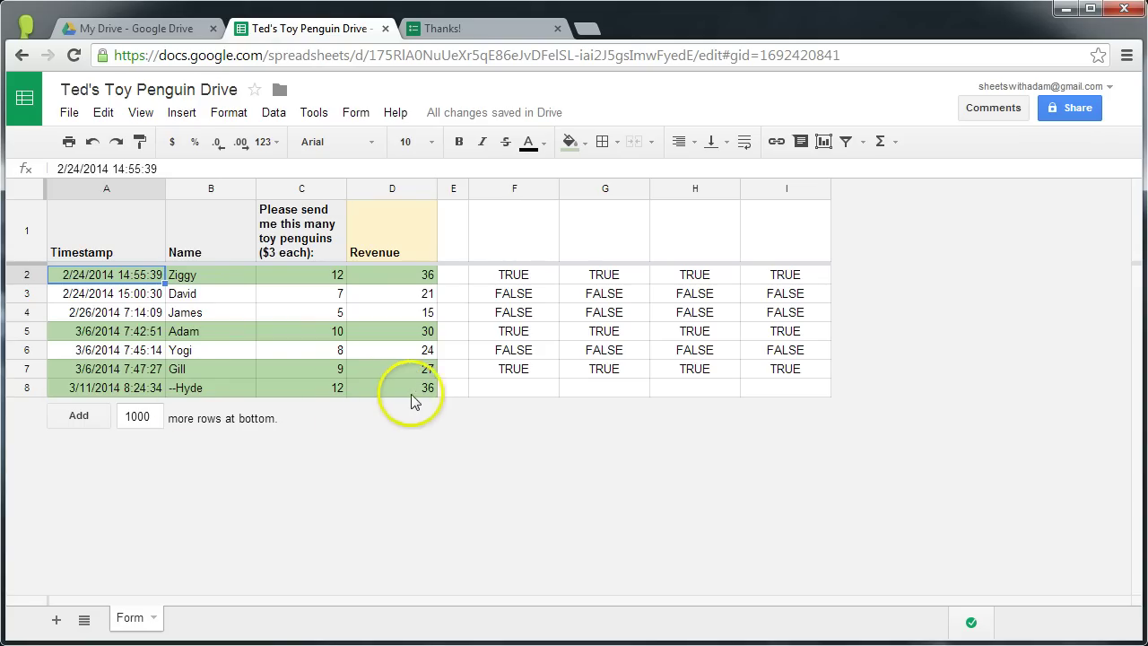
pyautogui.click(228, 112)
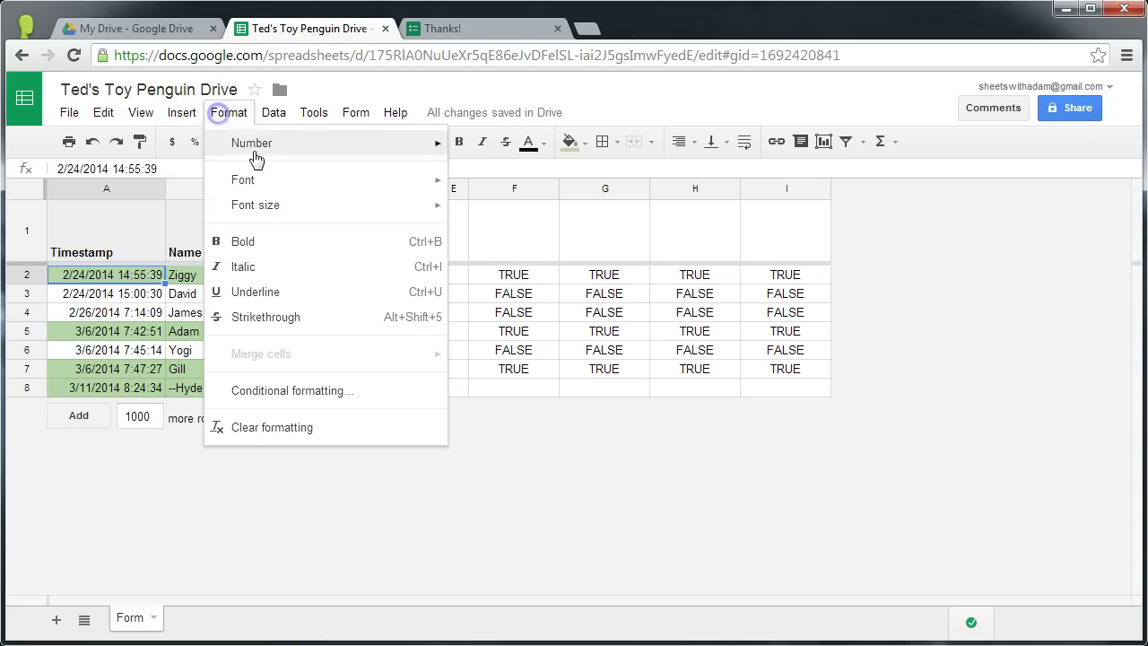
pyautogui.click(287, 384)
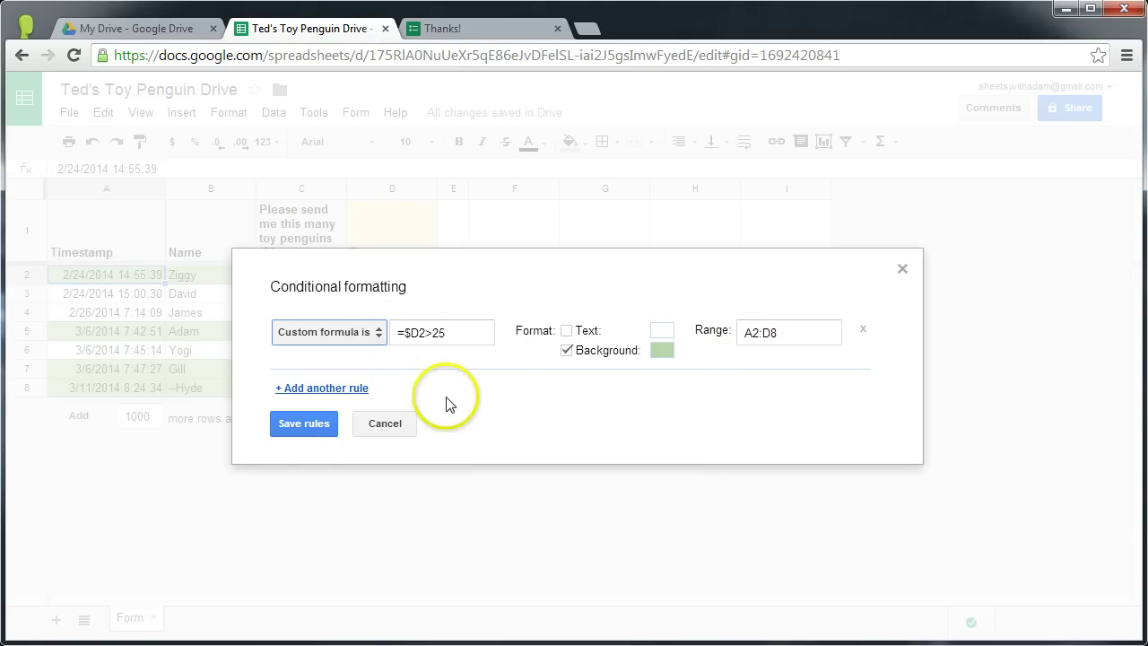
pyautogui.click(381, 422)
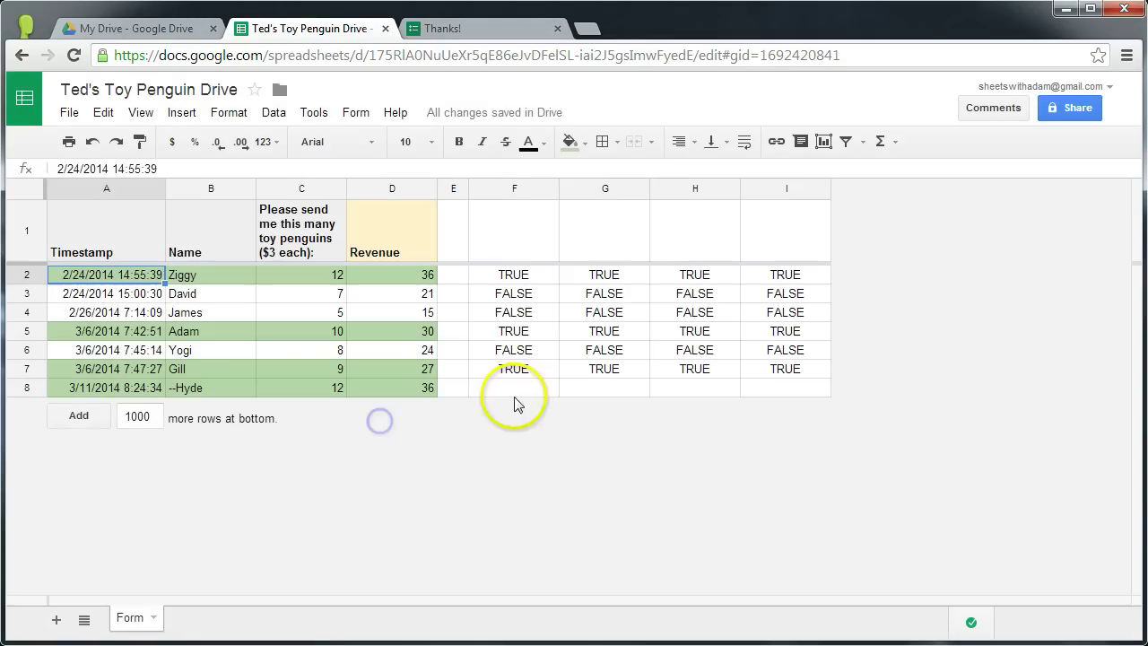